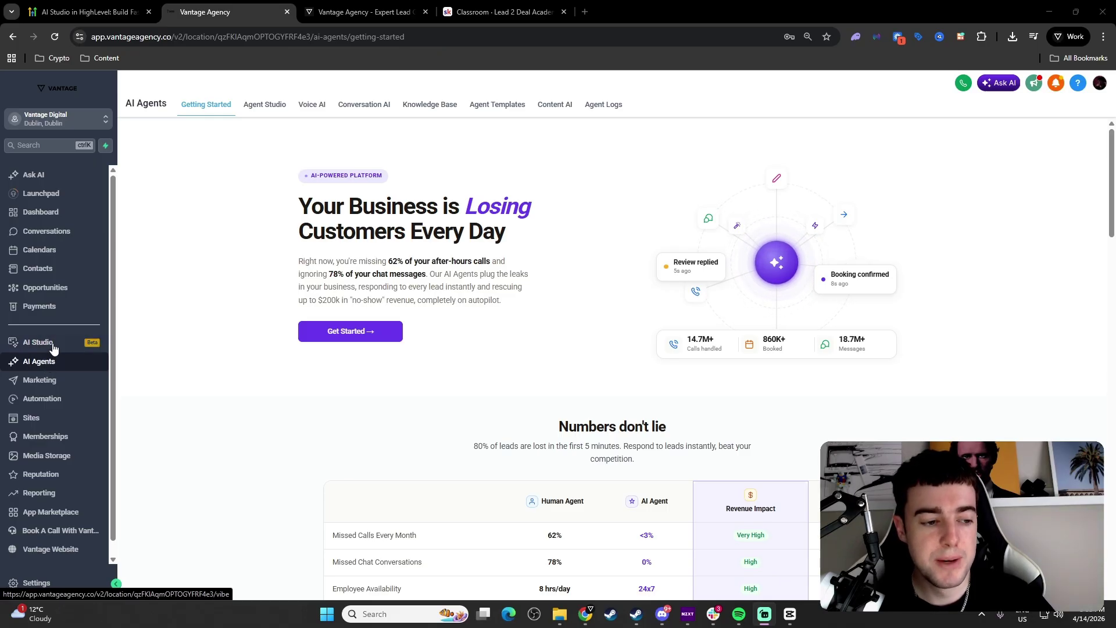
# Step: Open the Labs settings and locate the toggle for the AI Studio feature
pyautogui.click(35, 582)
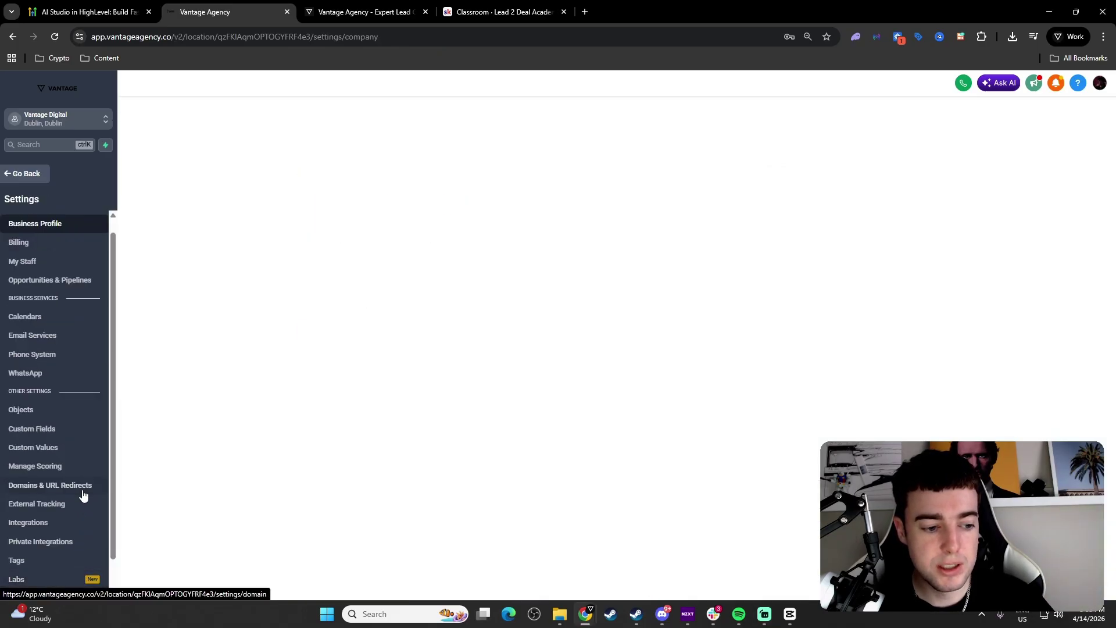
pyautogui.scroll(-1, 64, 511)
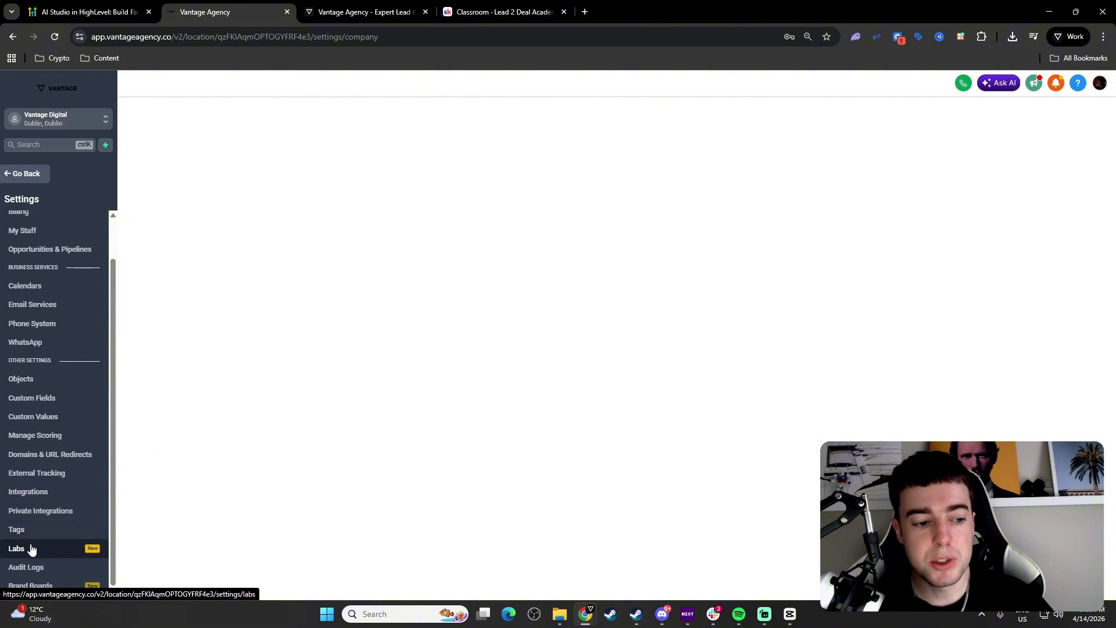
pyautogui.click(33, 549)
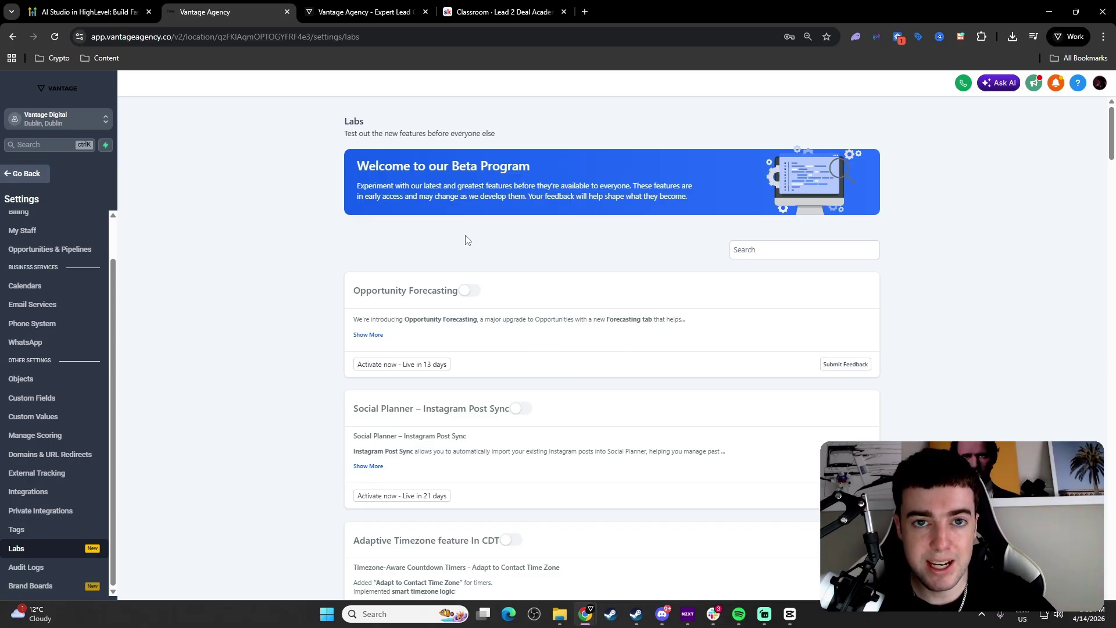
pyautogui.scroll(-9, 467, 240)
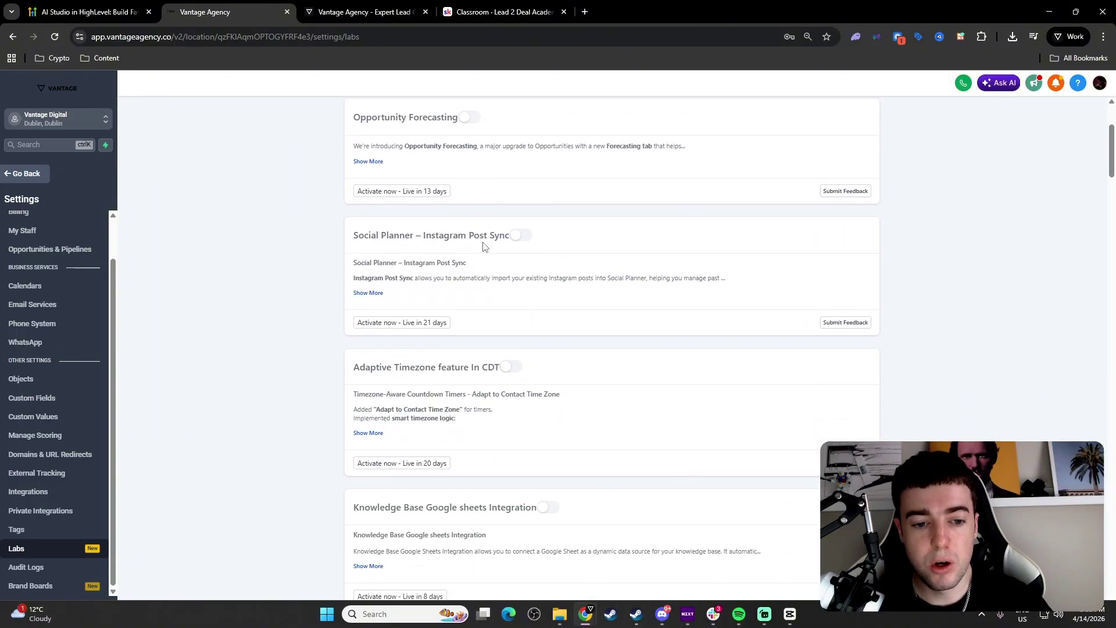
pyautogui.scroll(-7, 576, 276)
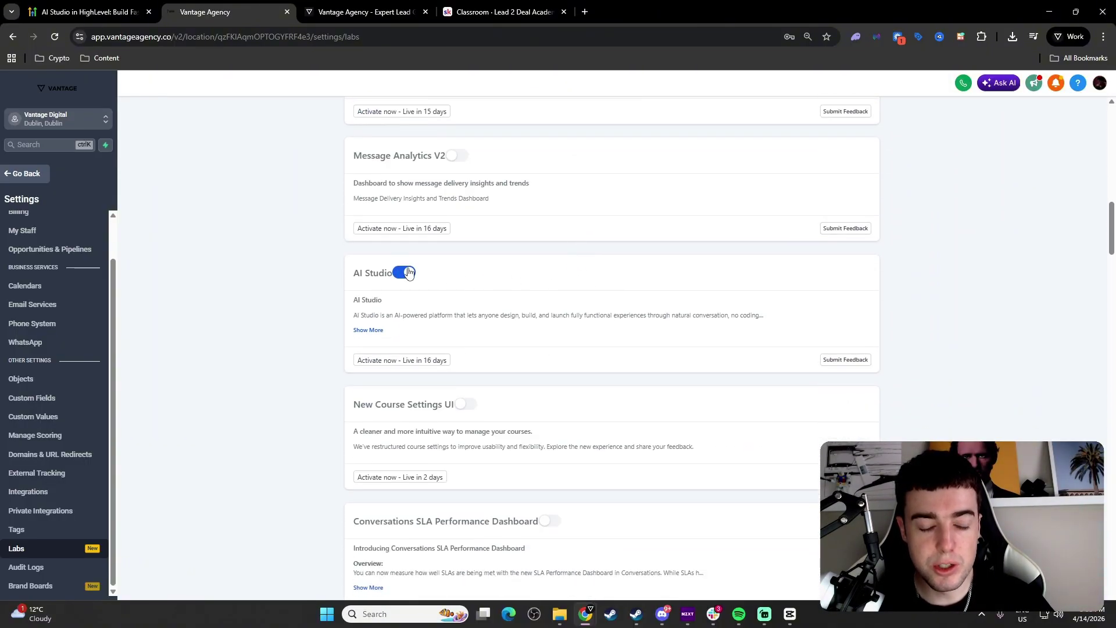
# Step: Leave the settings, open AI Studio and display its project templates
pyautogui.click(37, 175)
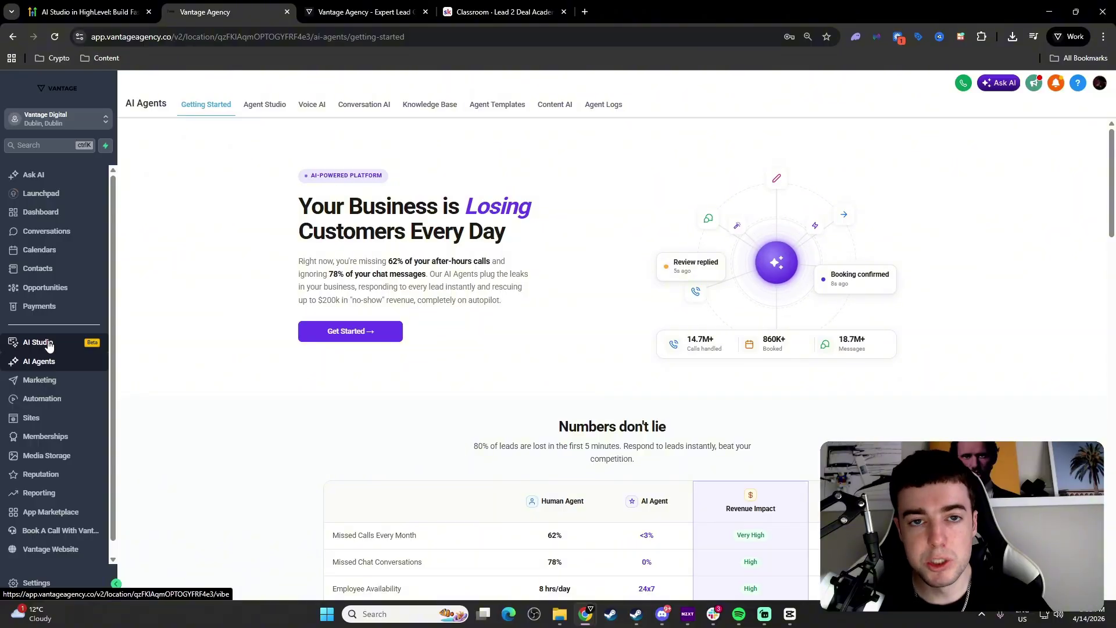
pyautogui.click(49, 345)
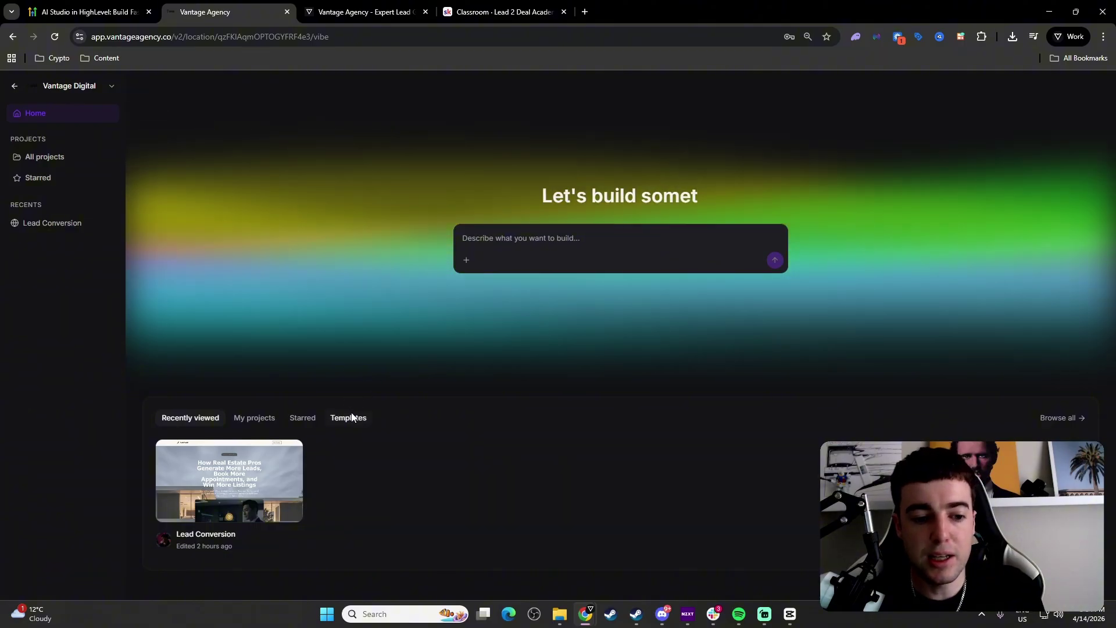
pyautogui.click(352, 418)
pyautogui.rightClick(352, 417)
pyautogui.click(294, 399)
pyautogui.scroll(-2, 308, 407)
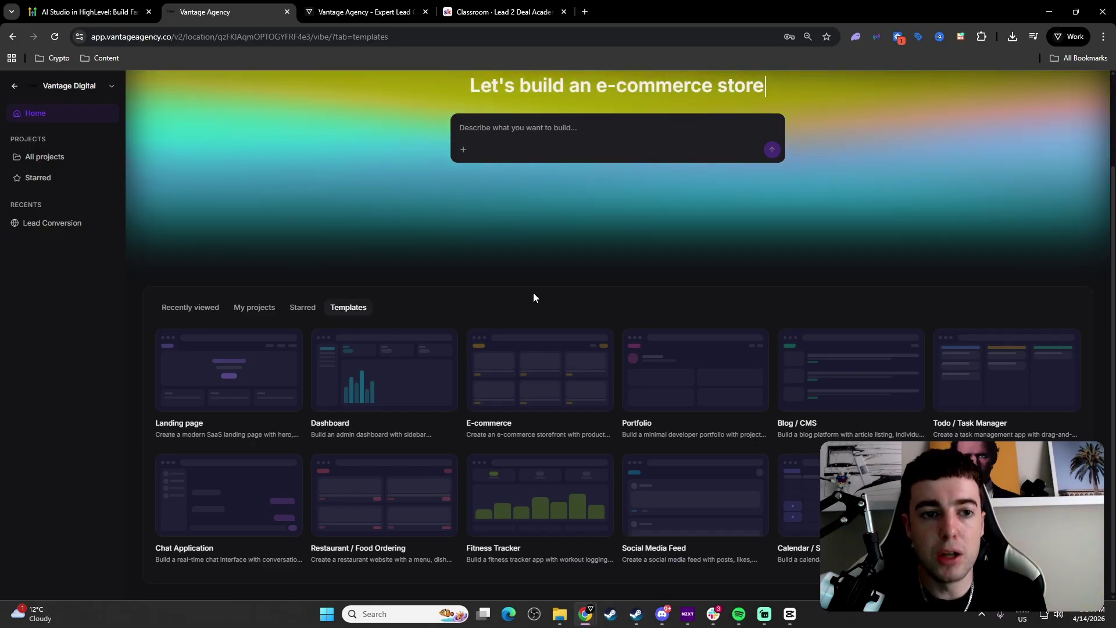
# Step: Switch to the Vantage Agency website and look through its hero, How It Works and services sections
pyautogui.click(401, 3)
pyautogui.scroll(-5, 504, 305)
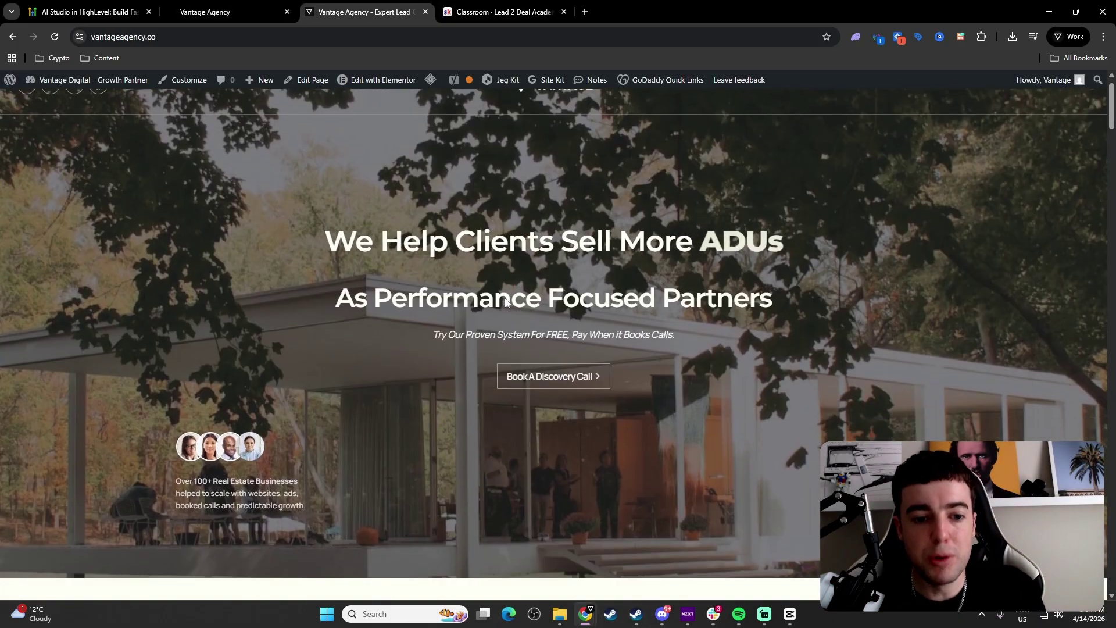
pyautogui.scroll(-1, 500, 302)
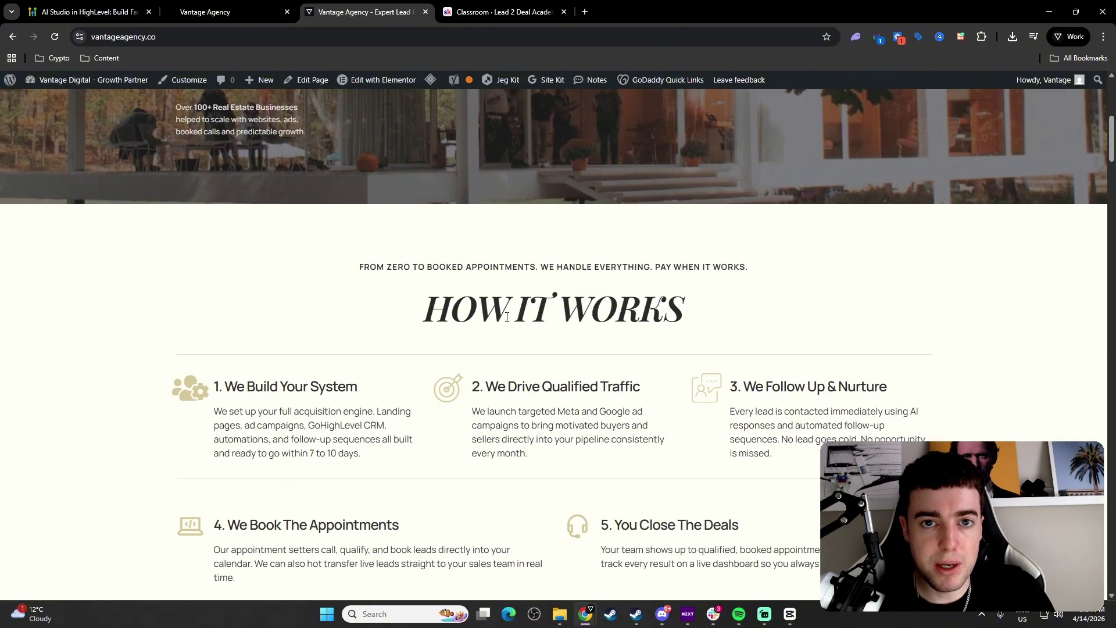
pyautogui.scroll(-4, 438, 245)
pyautogui.scroll(-4, 438, 245)
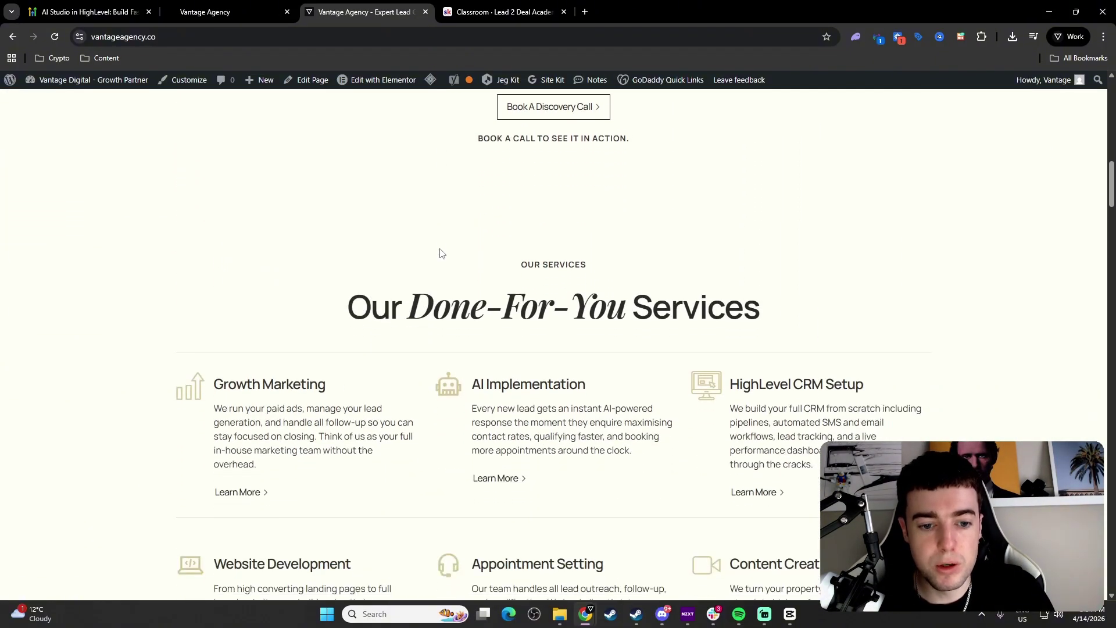
# Step: Return to AI Studio, open the Lead Conversion project and go to the first prompt in its chat history
pyautogui.click(256, 15)
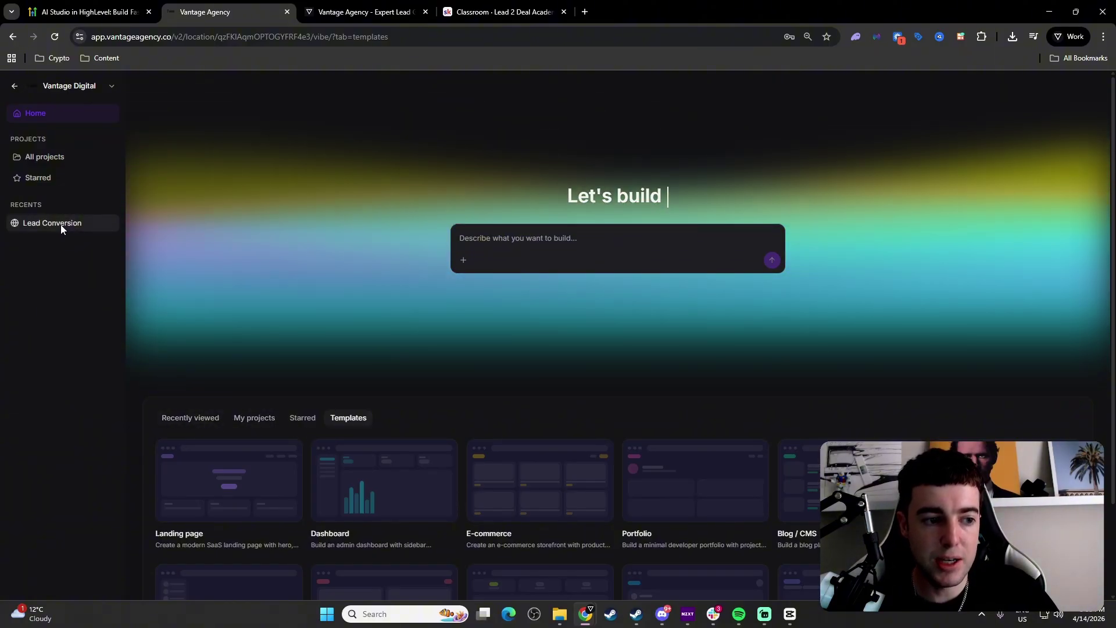
pyautogui.click(60, 224)
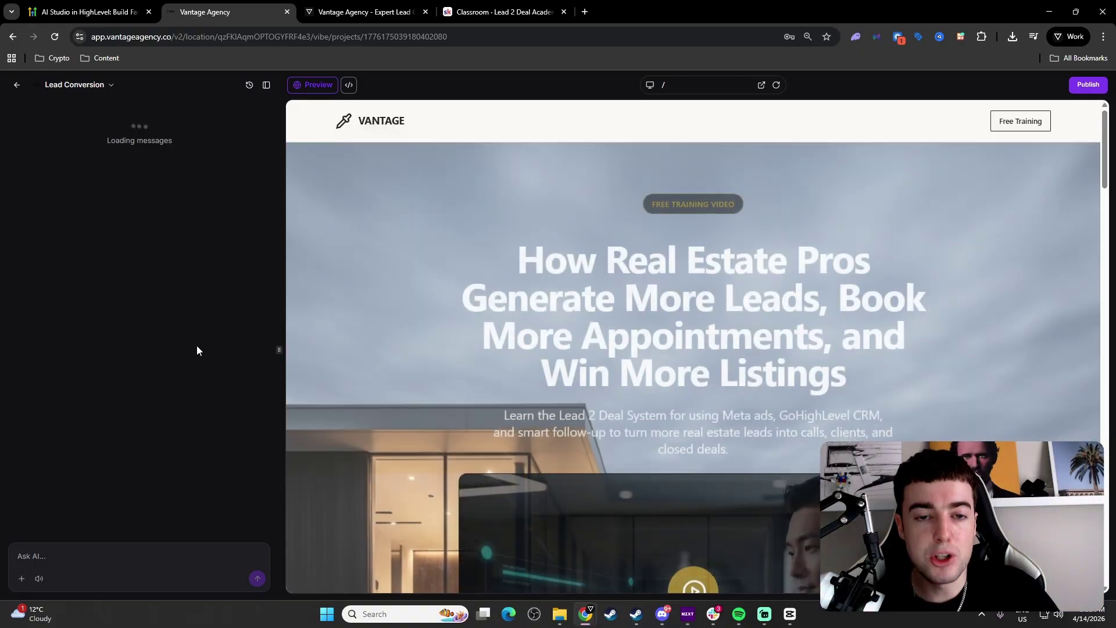
pyautogui.scroll(6, 206, 330)
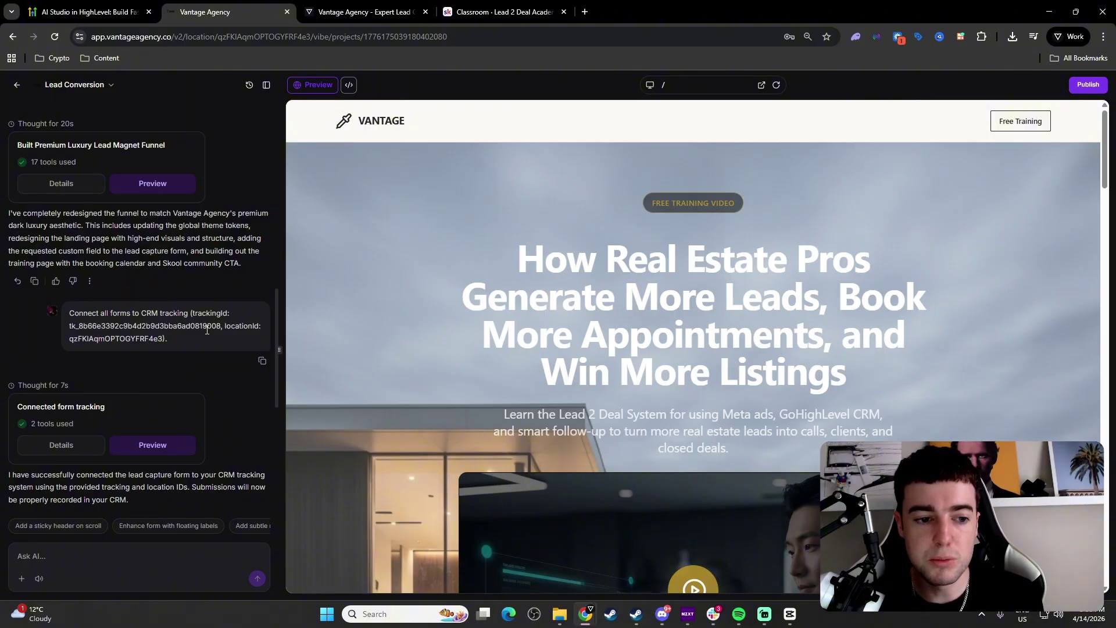
pyautogui.scroll(10, 186, 324)
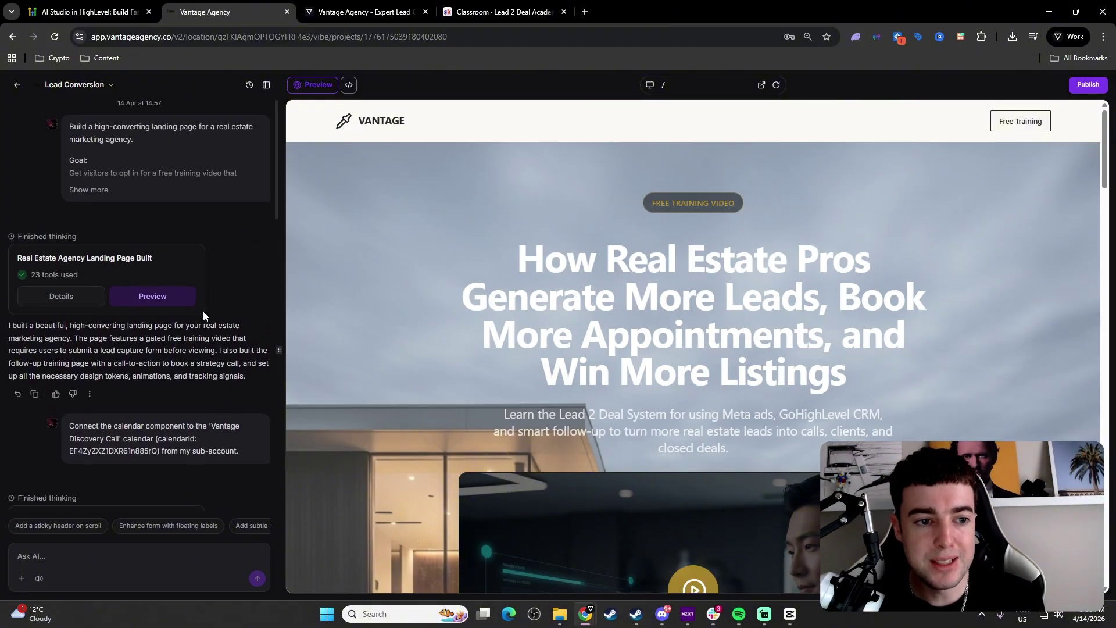
pyautogui.scroll(-10, 464, 326)
pyautogui.scroll(10, 474, 336)
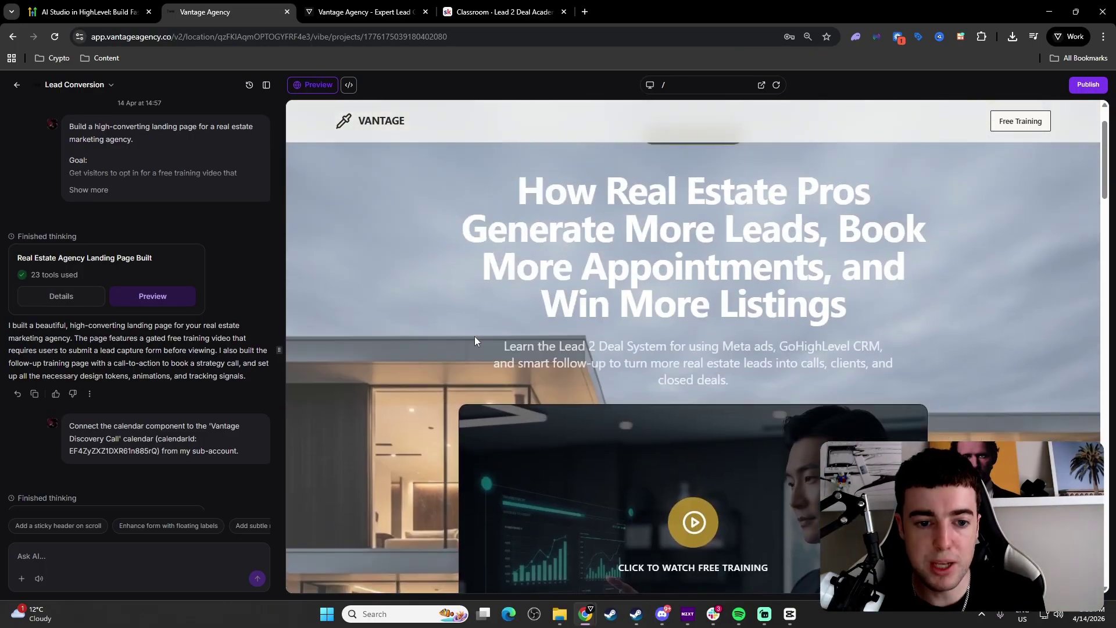
# Step: Read the full first landing page prompt in the chat and check the hero section of the page preview
pyautogui.scroll(-6, 496, 249)
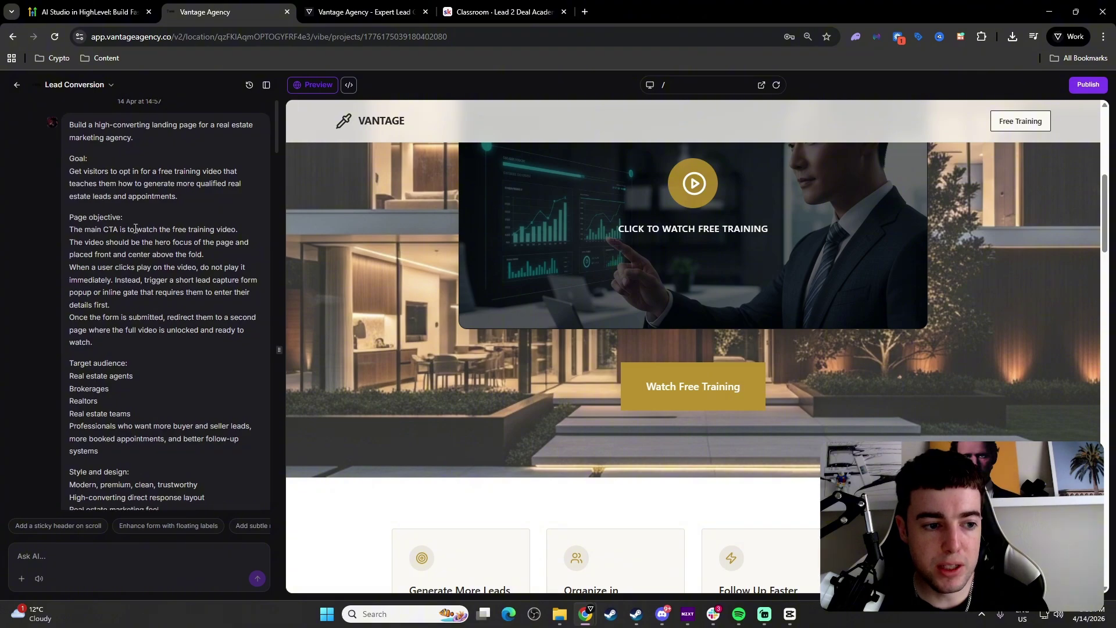
pyautogui.scroll(-10, 122, 233)
pyautogui.scroll(-4, 144, 257)
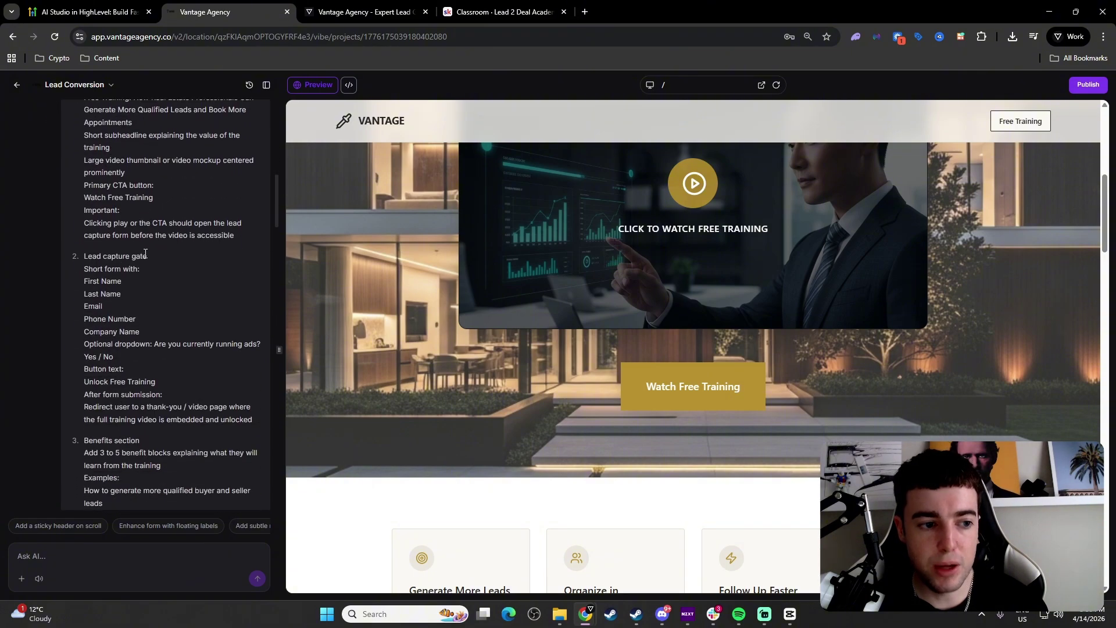
pyautogui.scroll(-15, 146, 258)
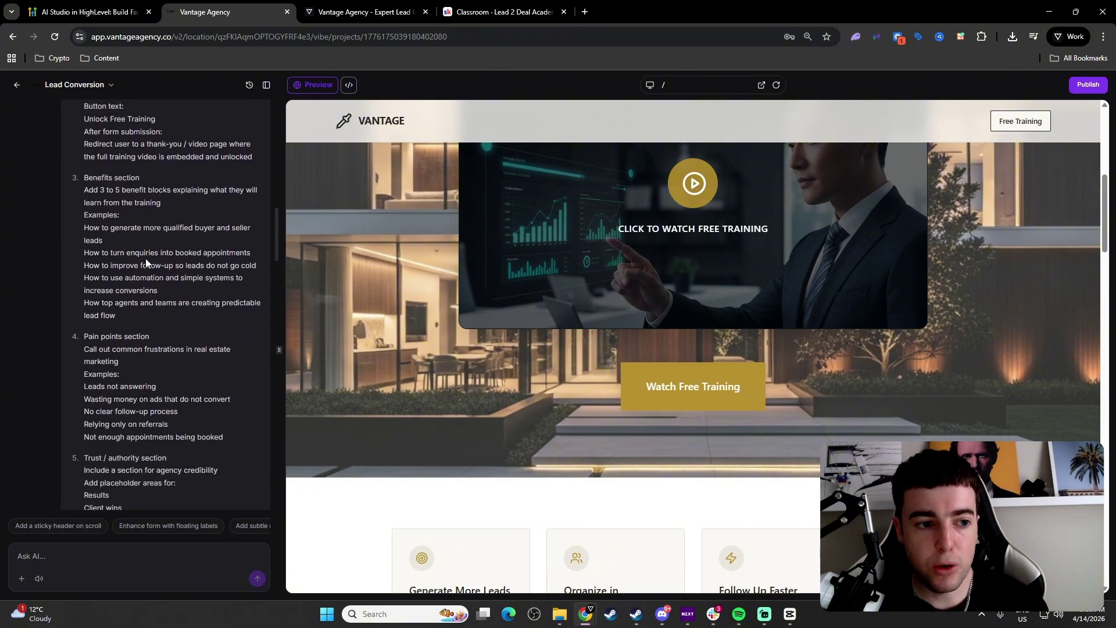
pyautogui.scroll(-15, 146, 287)
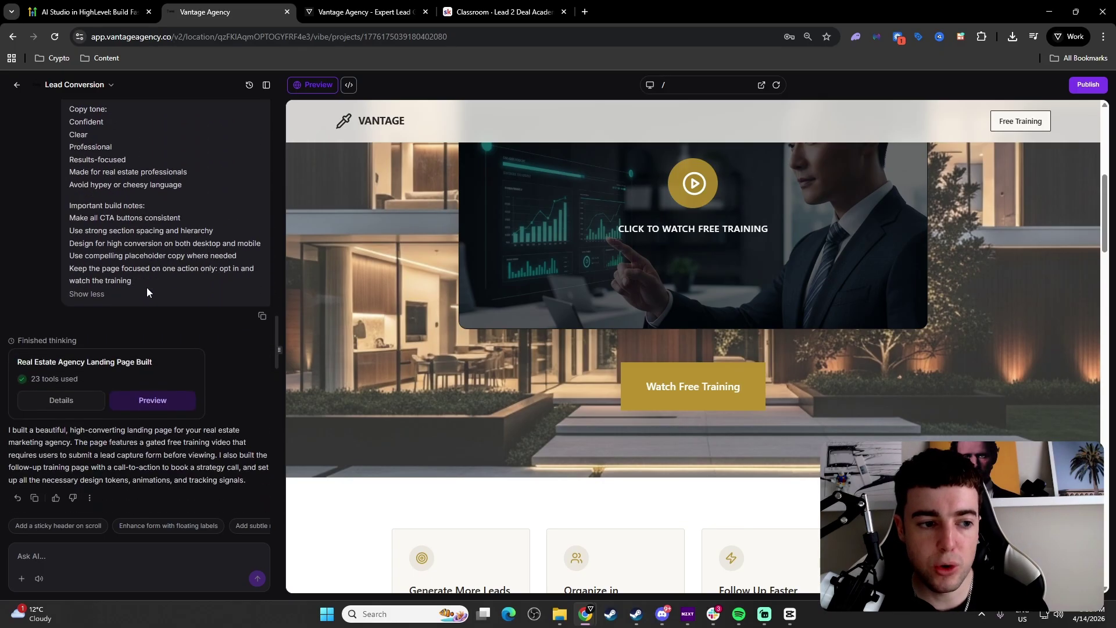
pyautogui.scroll(1, 106, 205)
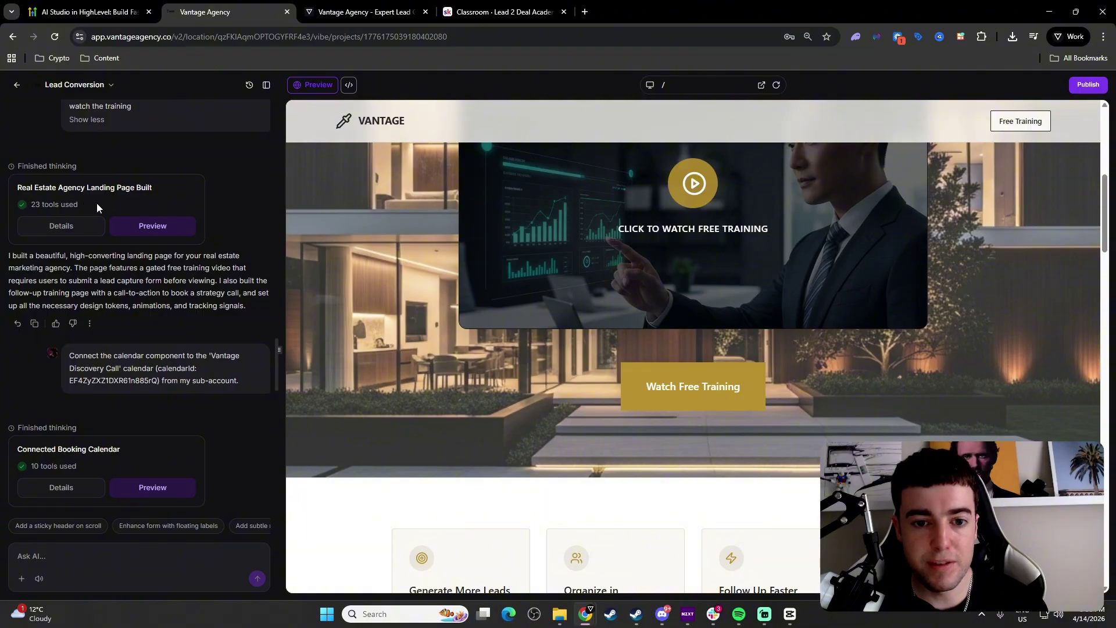
pyautogui.scroll(5, 312, 290)
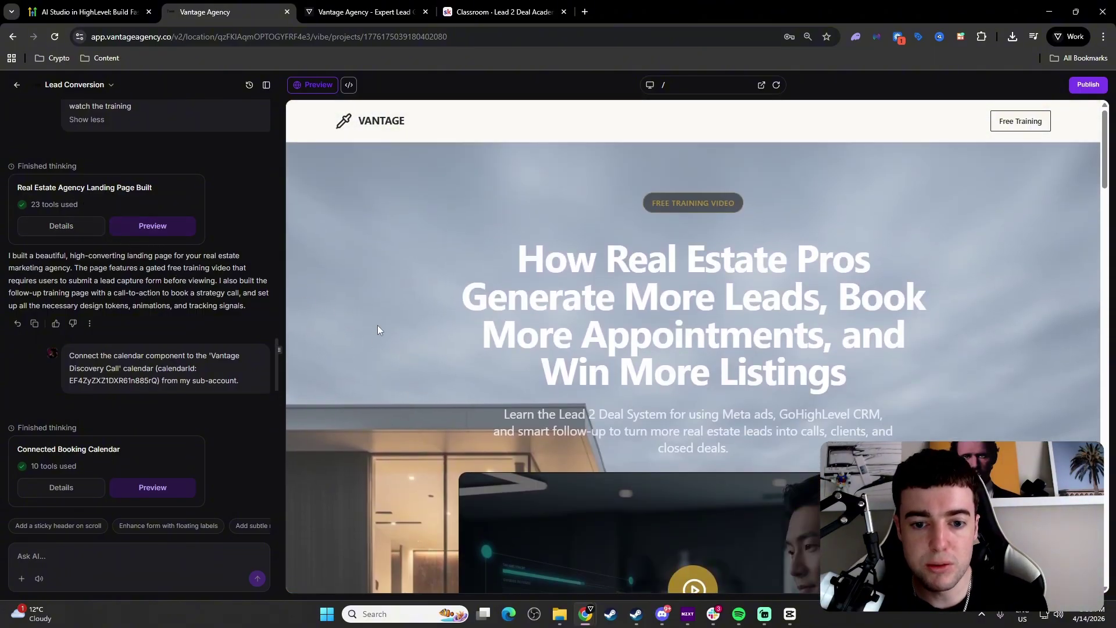
# Step: Review the chat prompts for connecting the Vantage Discovery Call calendar and building the luxury-style lead magnet funnel
pyautogui.scroll(-2, 200, 344)
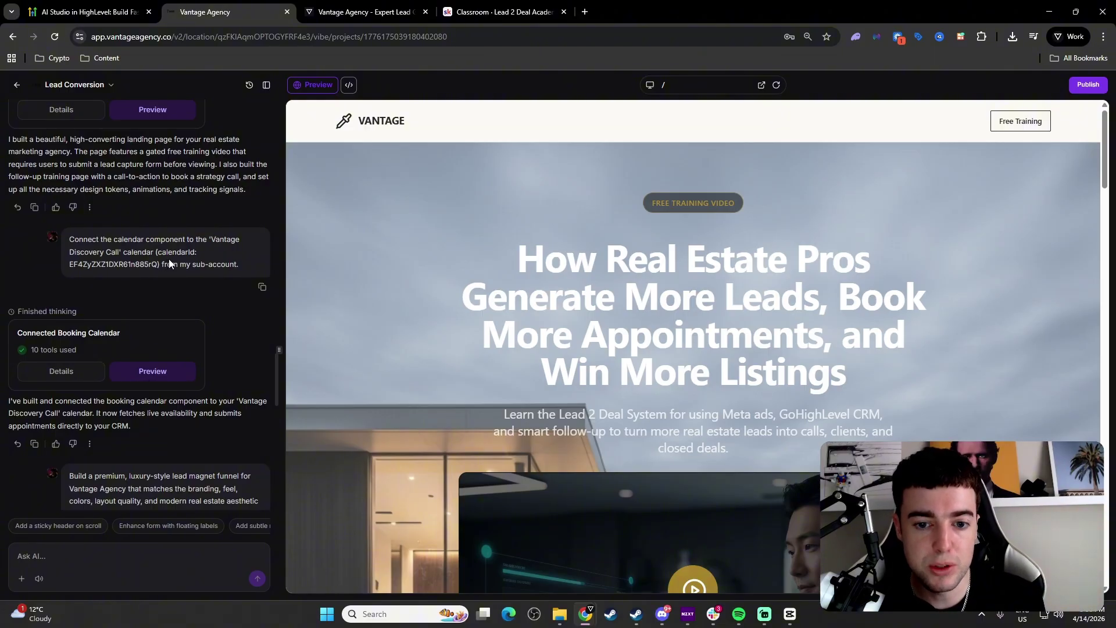
pyautogui.scroll(-2, 173, 277)
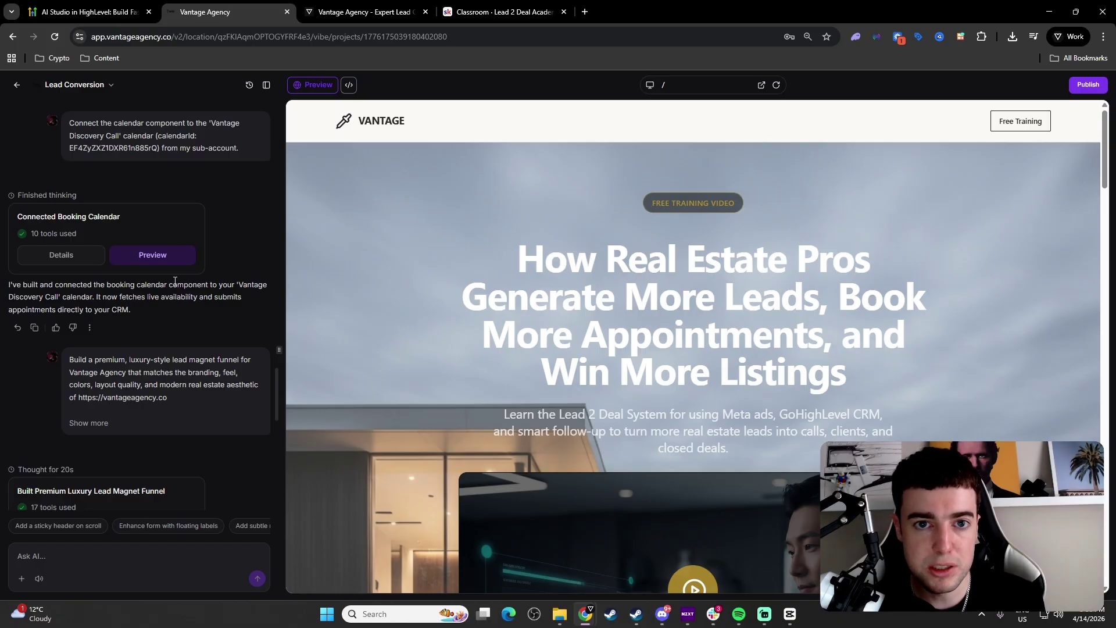
pyautogui.scroll(-2, 197, 339)
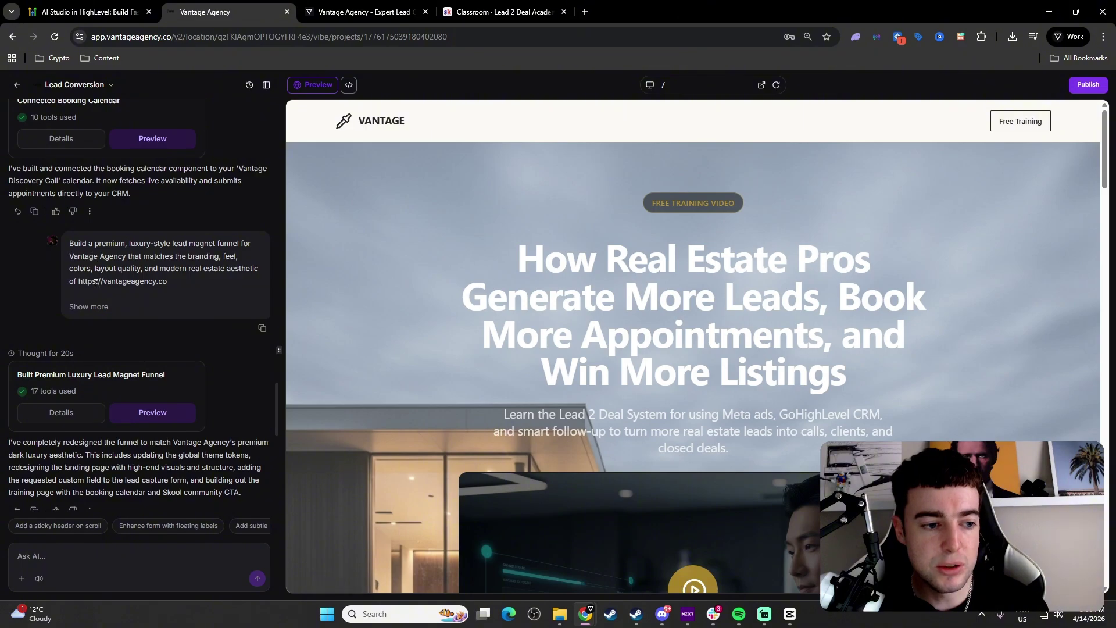
# Step: Compare the Vantage Agency website's hero and How It Works sections with the generated landing page in the project preview
pyautogui.click(312, 23)
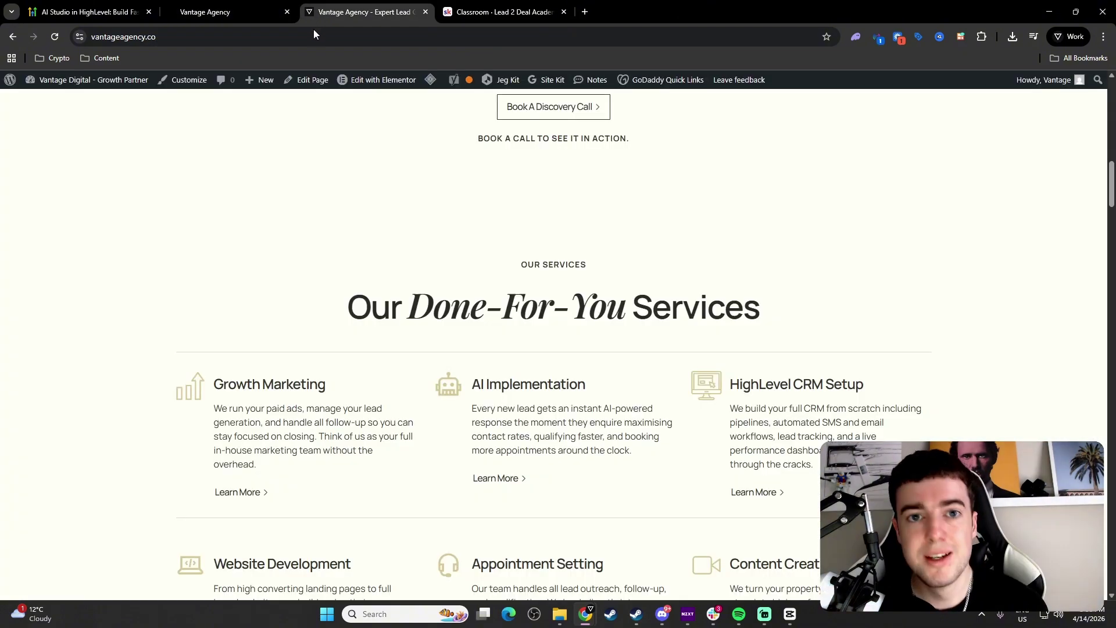
pyautogui.scroll(10, 476, 378)
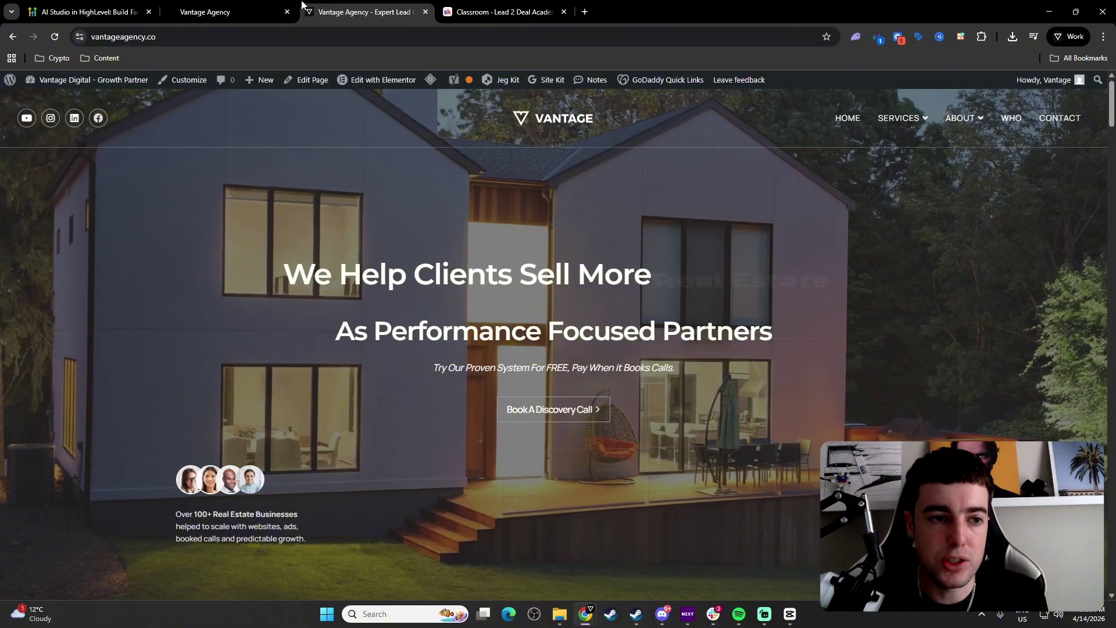
pyautogui.hotkey('ctrl', 'shift', 'Tab')
pyautogui.scroll(-7, 685, 225)
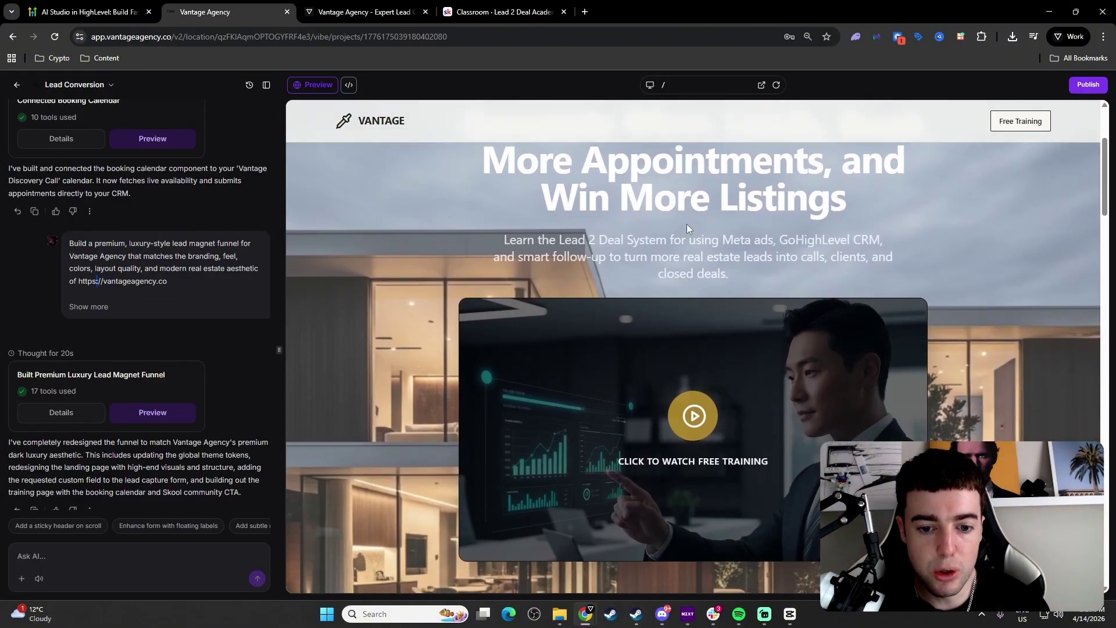
pyautogui.scroll(-10, 678, 323)
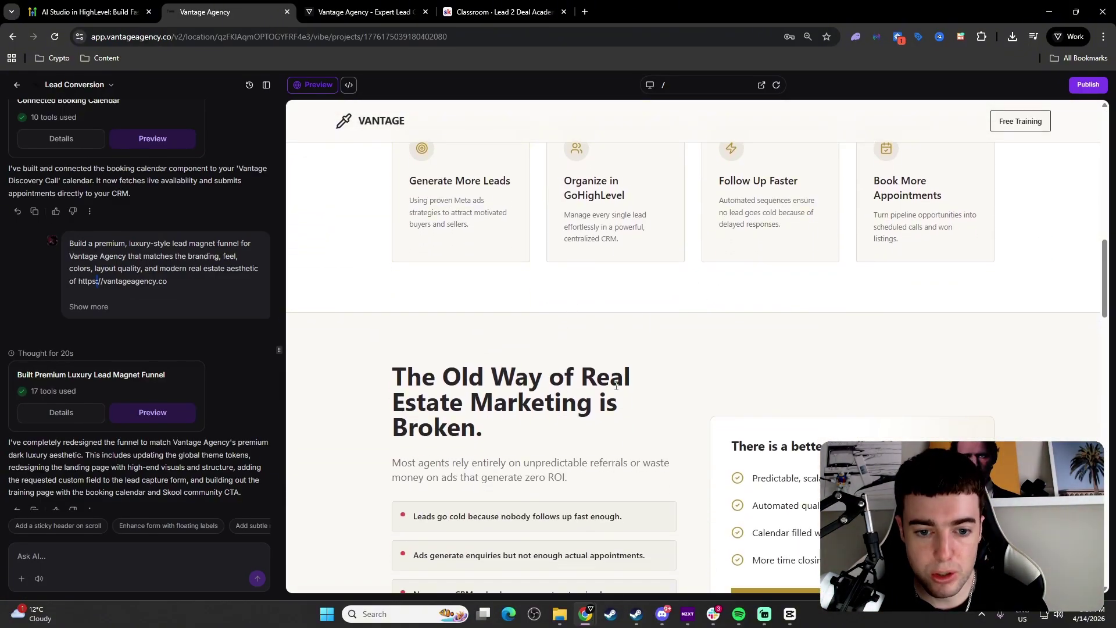
pyautogui.click(342, 12)
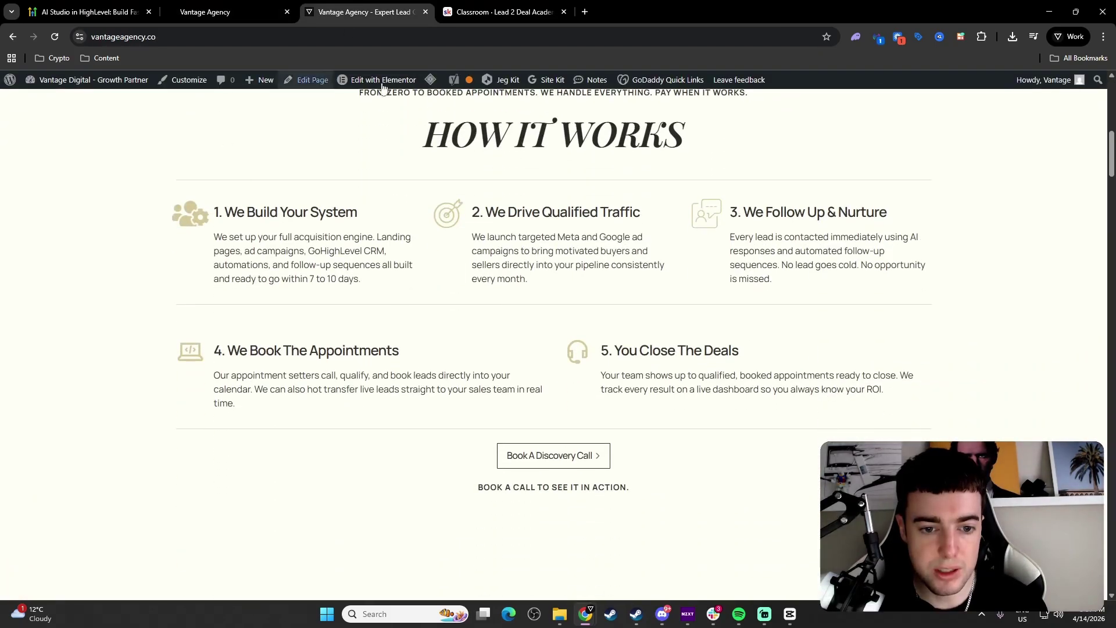
pyautogui.click(235, 7)
pyautogui.scroll(-1, 188, 299)
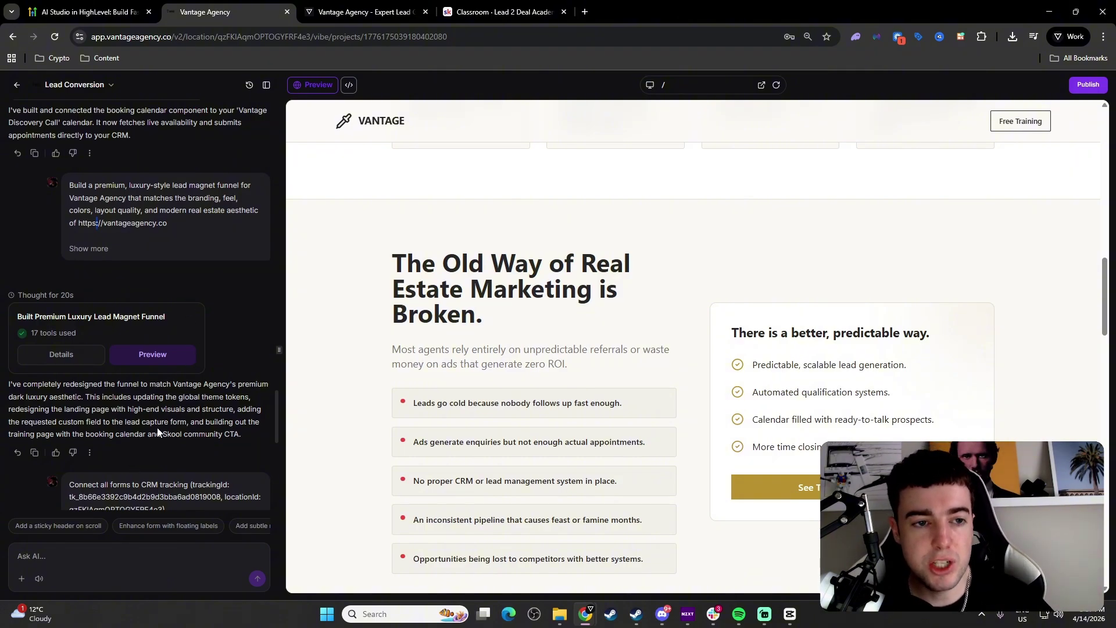
# Step: Copy the Vantage logo image from the website's header and paste it into the Lead Conversion project's AI chat
pyautogui.click(357, 13)
pyautogui.scroll(10, 365, 281)
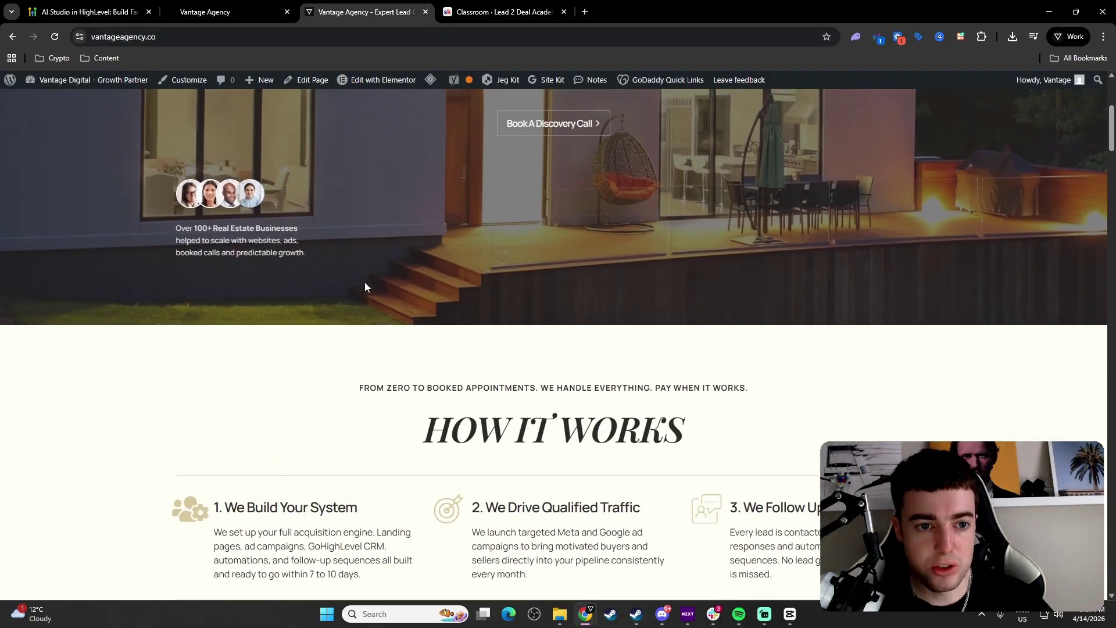
pyautogui.rightClick(527, 124)
pyautogui.click(576, 318)
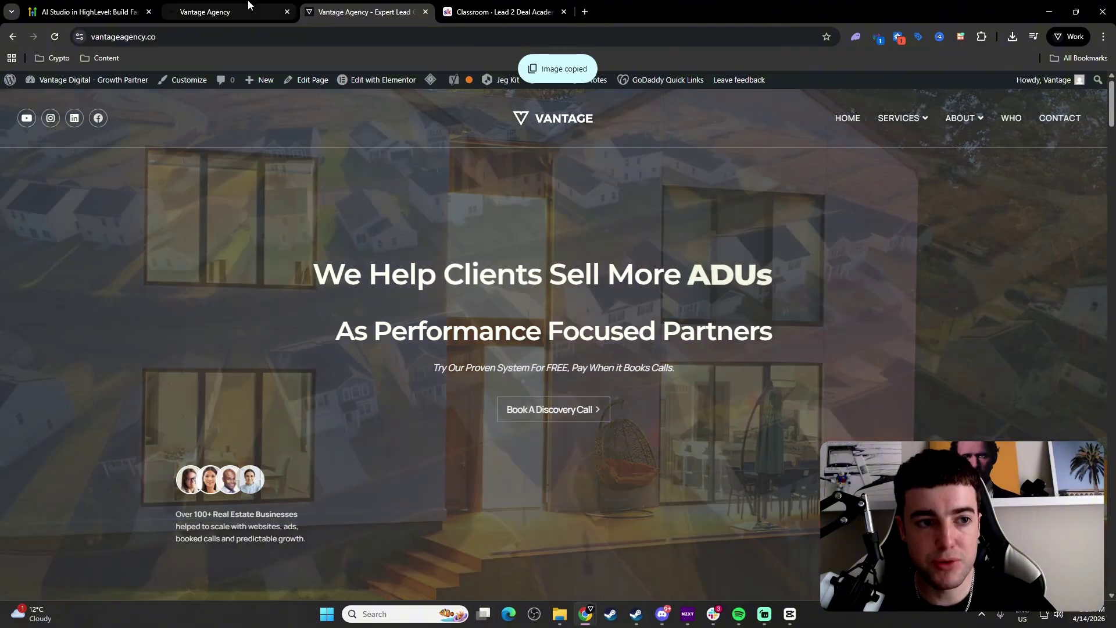
pyautogui.hotkey('ctrl', 'shift', 'Tab')
pyautogui.click(126, 550)
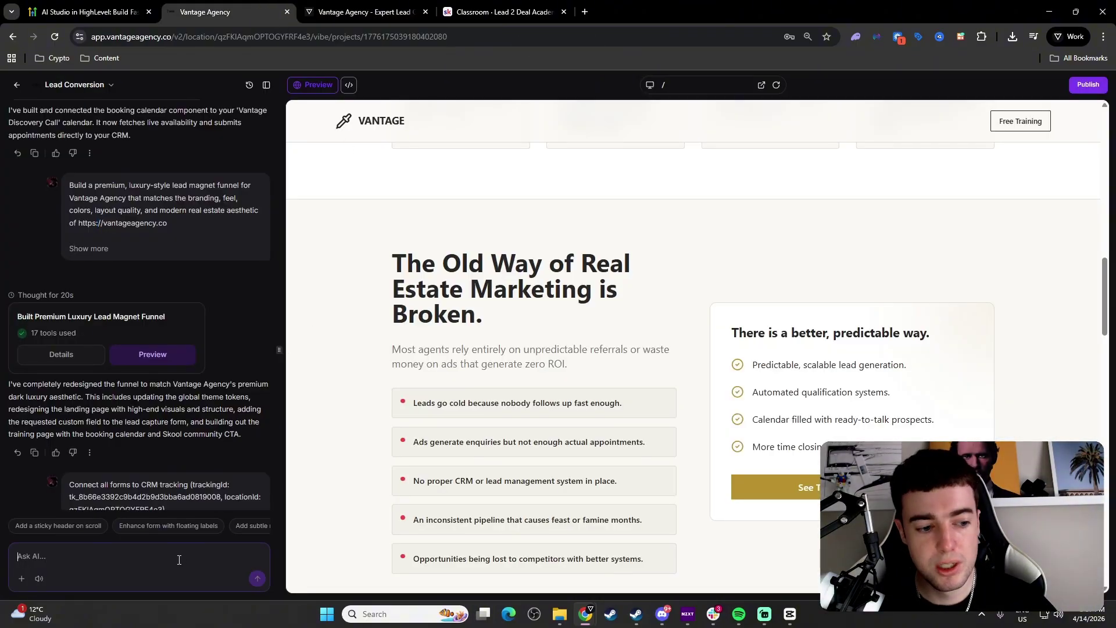
pyautogui.hotkey('ctrl', 'v')
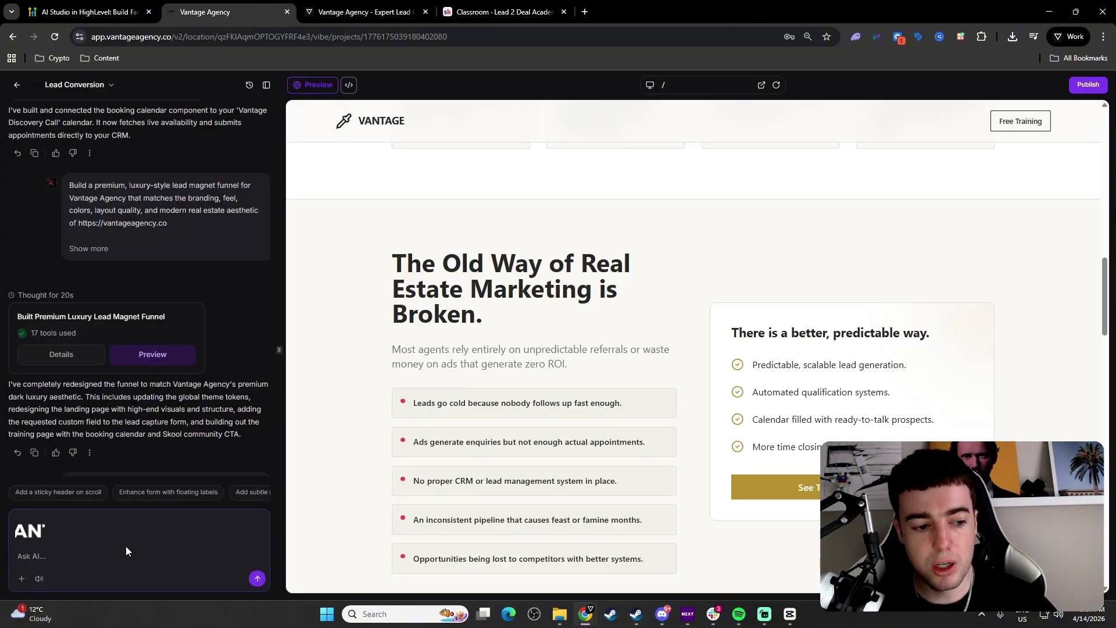
# Step: Remove the pasted logo image from the AI chat and review the earlier CRM tracking and light theme prompts
pyautogui.click(44, 524)
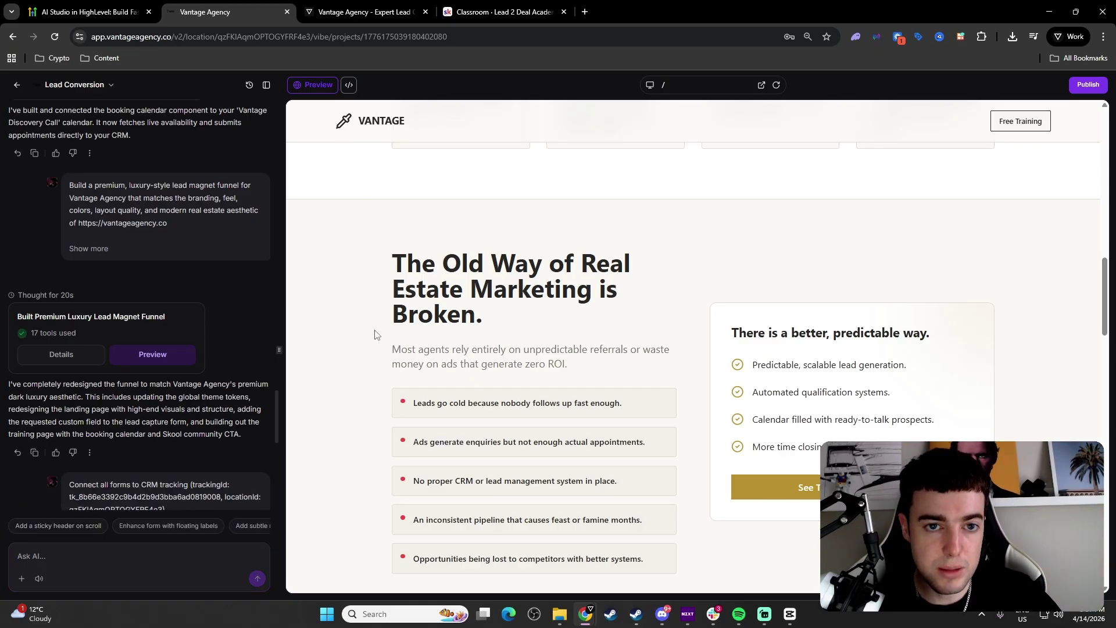
pyautogui.scroll(-2, 245, 348)
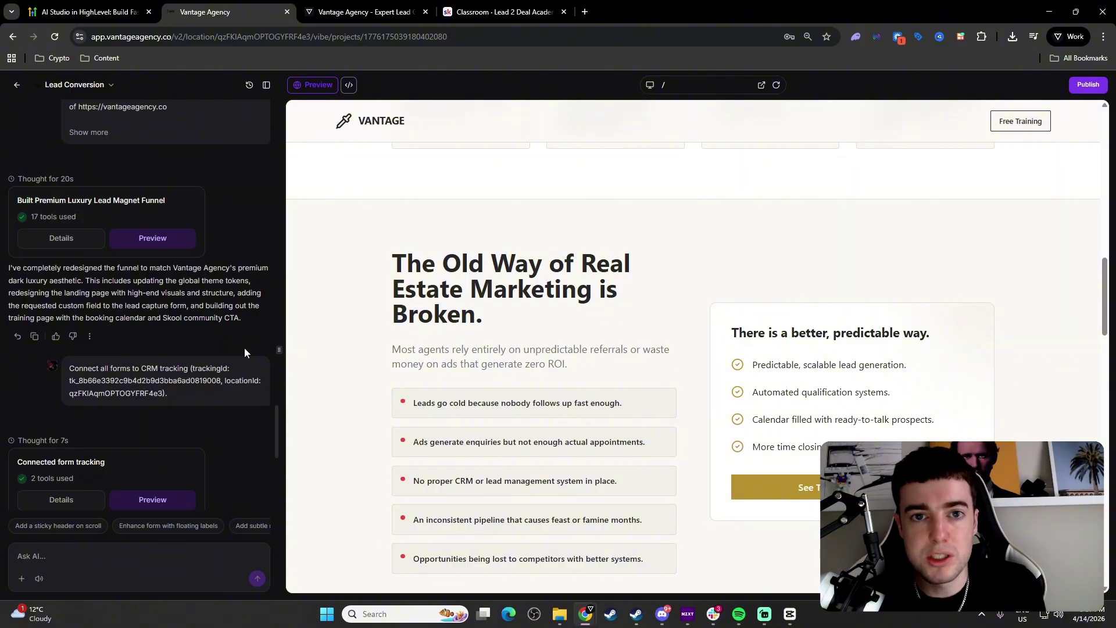
pyautogui.scroll(-7, 239, 344)
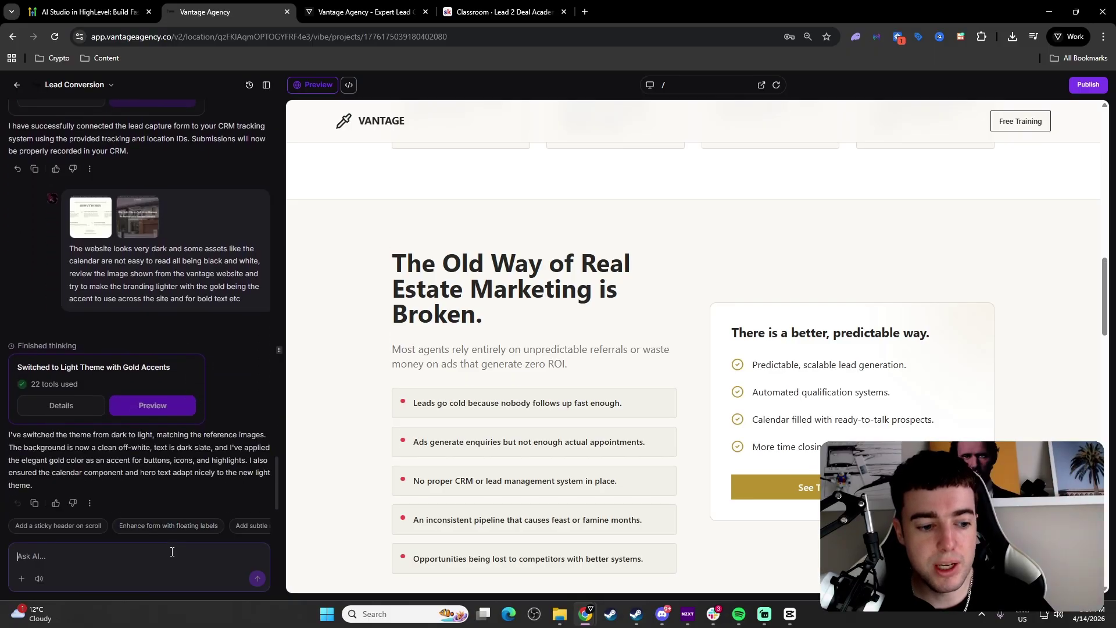
# Step: Send the AI chat the prompt "uPDATE THE LANDING TO BE SPANISH"
pyautogui.write('uPDATE ')
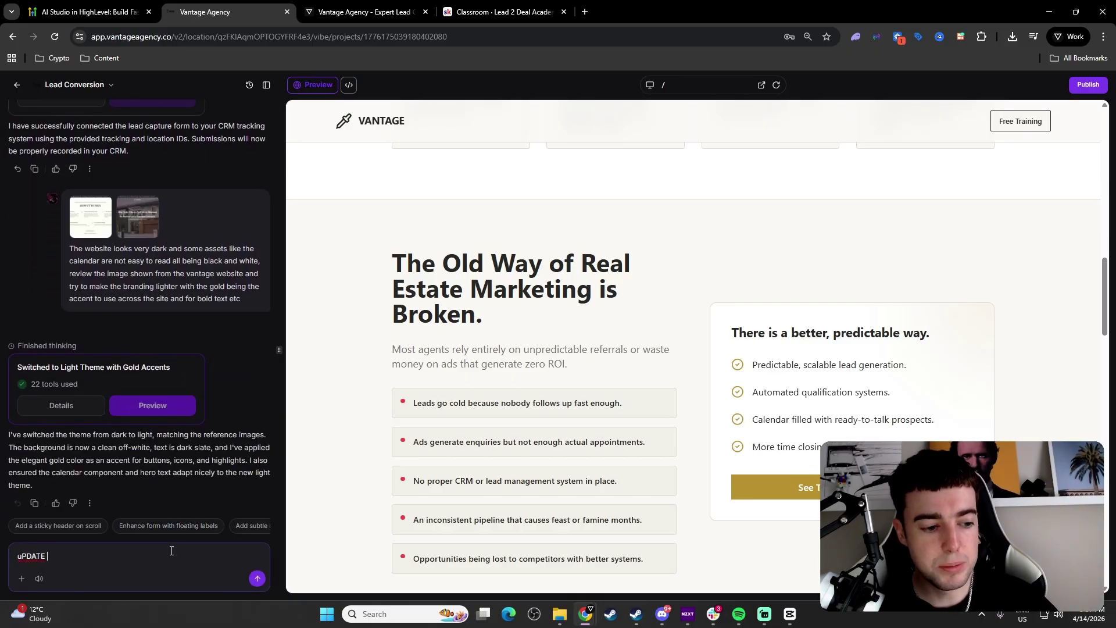
pyautogui.write('THE LANDING TO B')
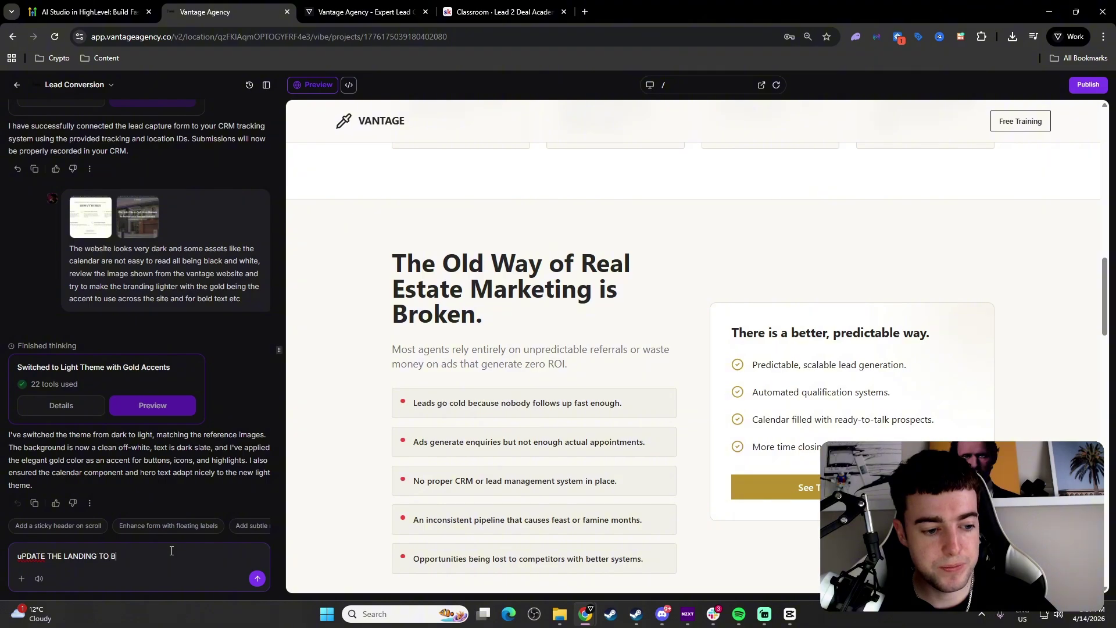
pyautogui.write('E SPANISH')
pyautogui.press('Return')
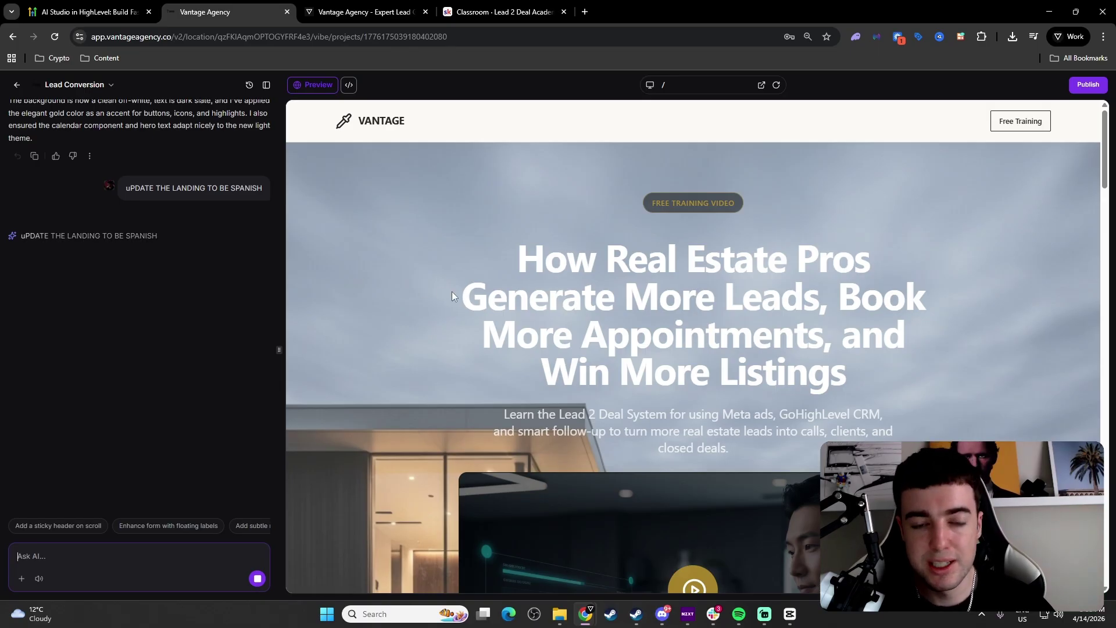
# Step: Review the landing page preview from the hero through the benefit cards, growth and results sections to the footer
pyautogui.scroll(-5, 449, 291)
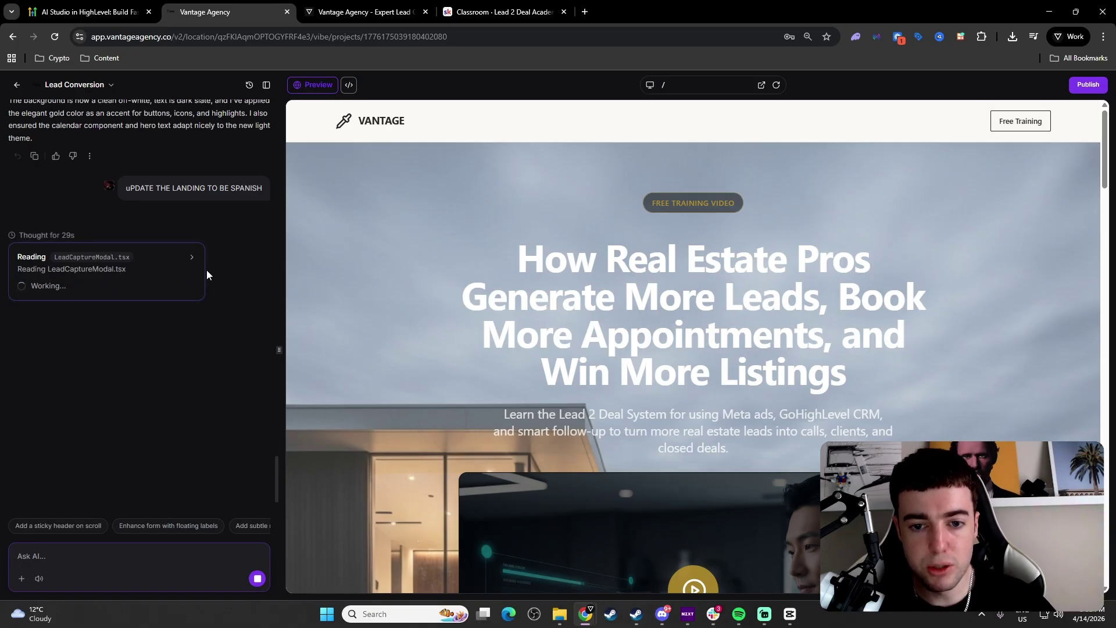
pyautogui.scroll(-15, 374, 327)
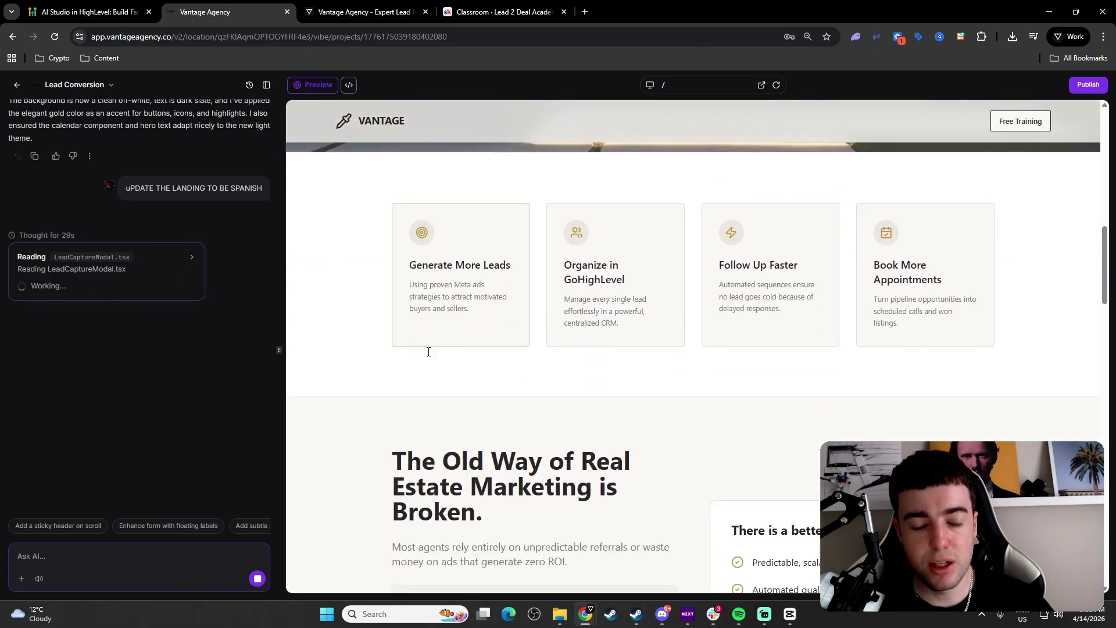
pyautogui.scroll(-3, 451, 358)
pyautogui.scroll(3, 584, 313)
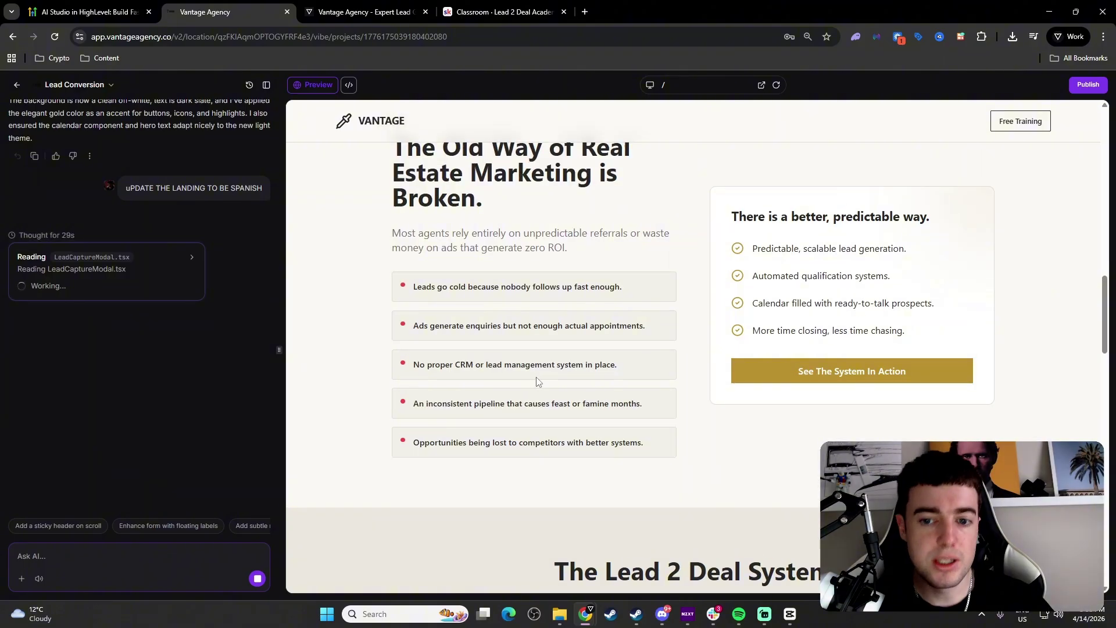
pyautogui.scroll(-10, 734, 305)
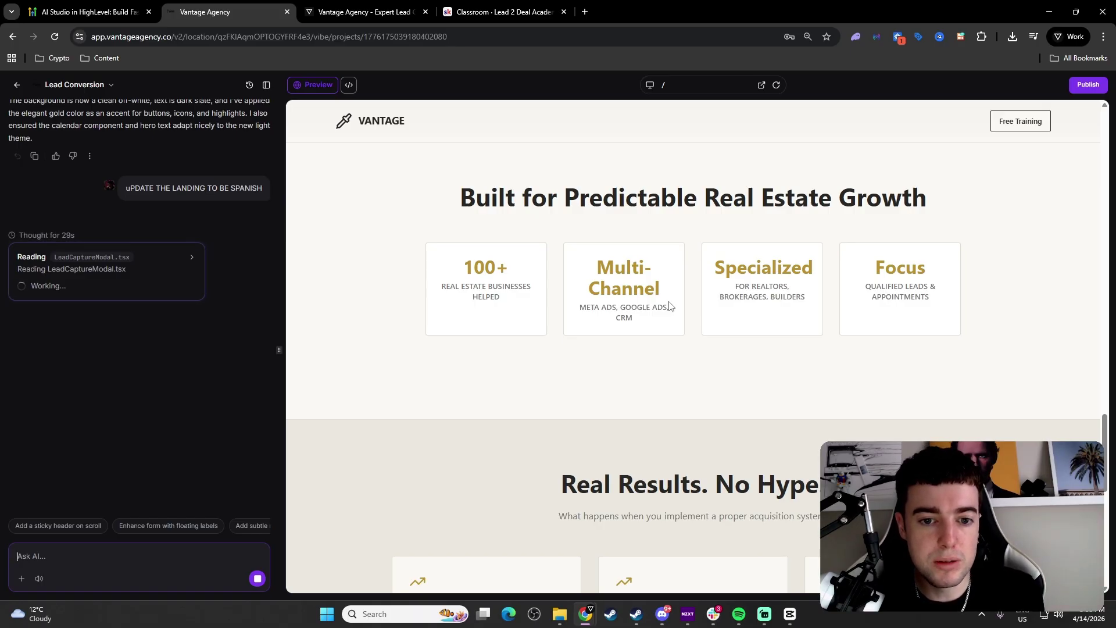
pyautogui.click(692, 84)
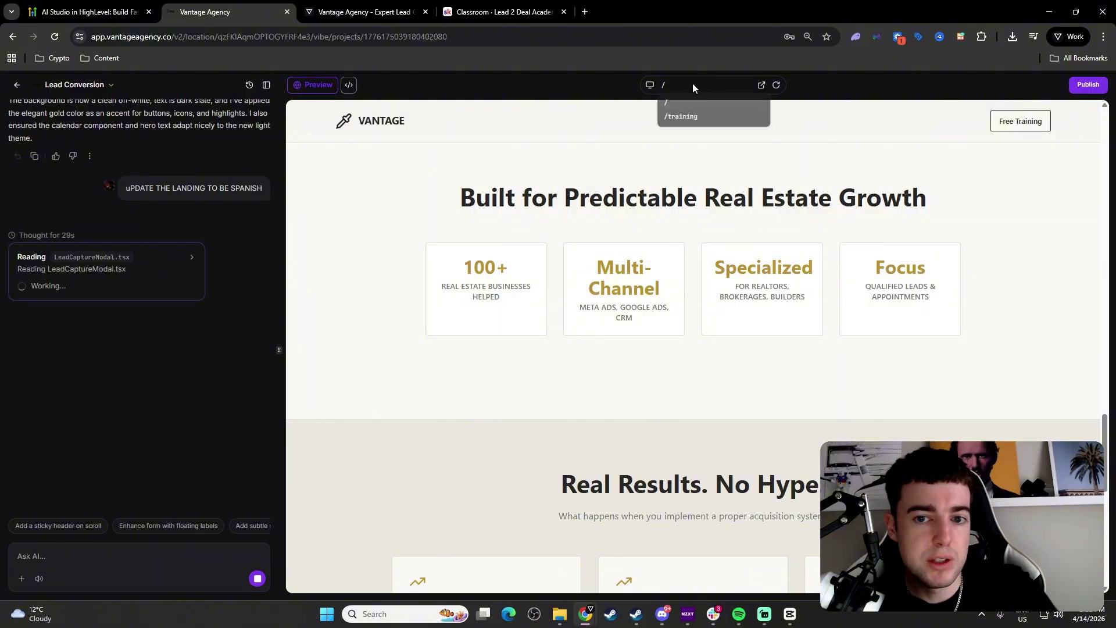
pyautogui.scroll(-10, 687, 296)
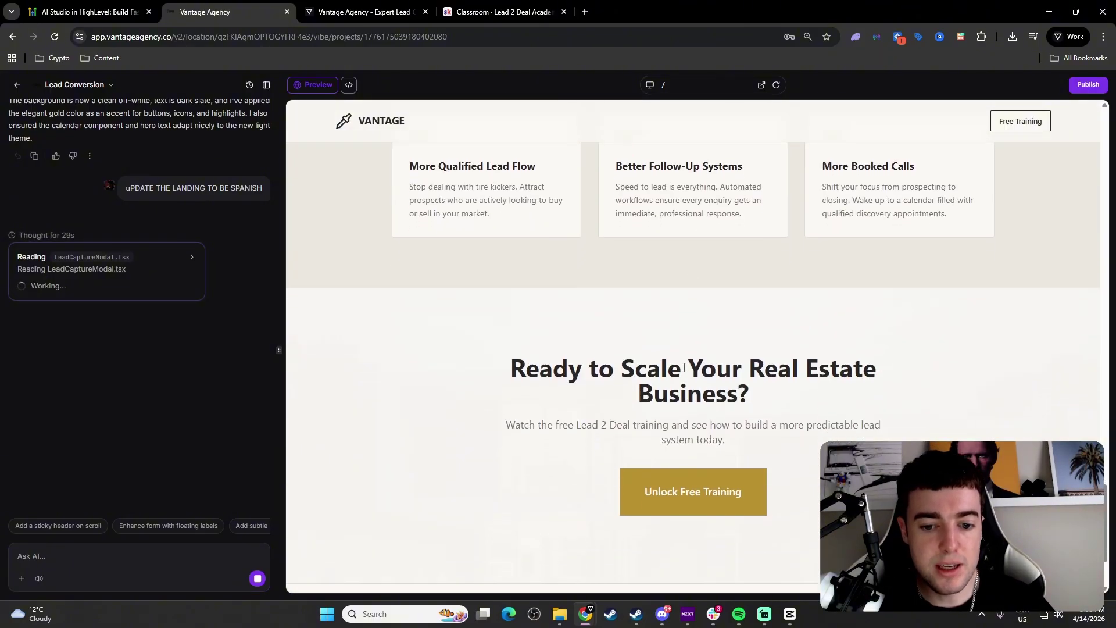
pyautogui.click(679, 86)
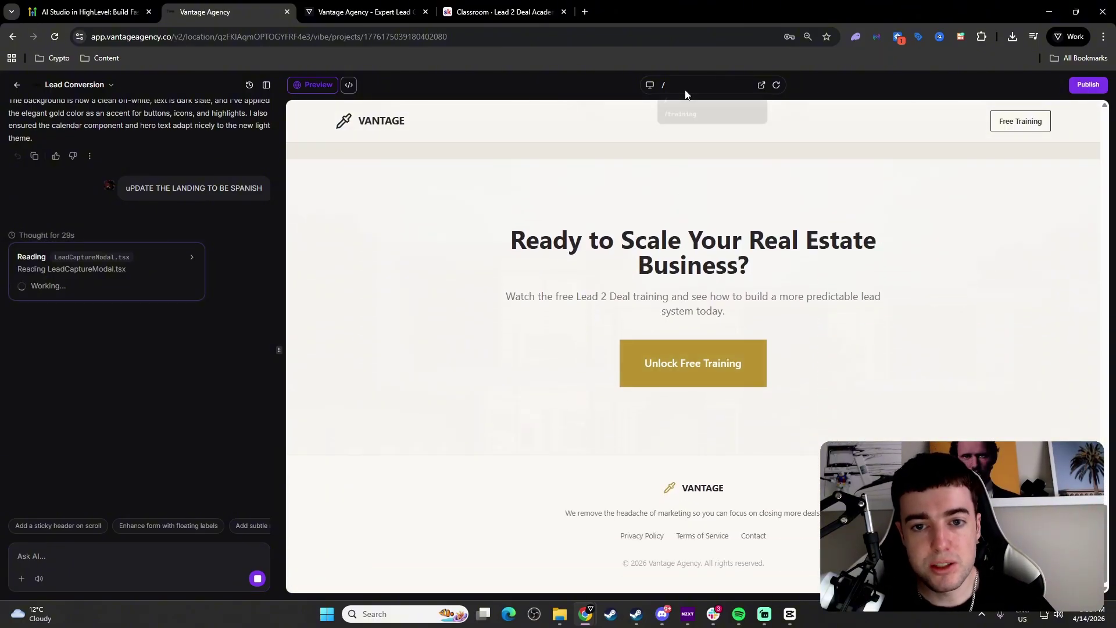
pyautogui.scroll(12, 780, 347)
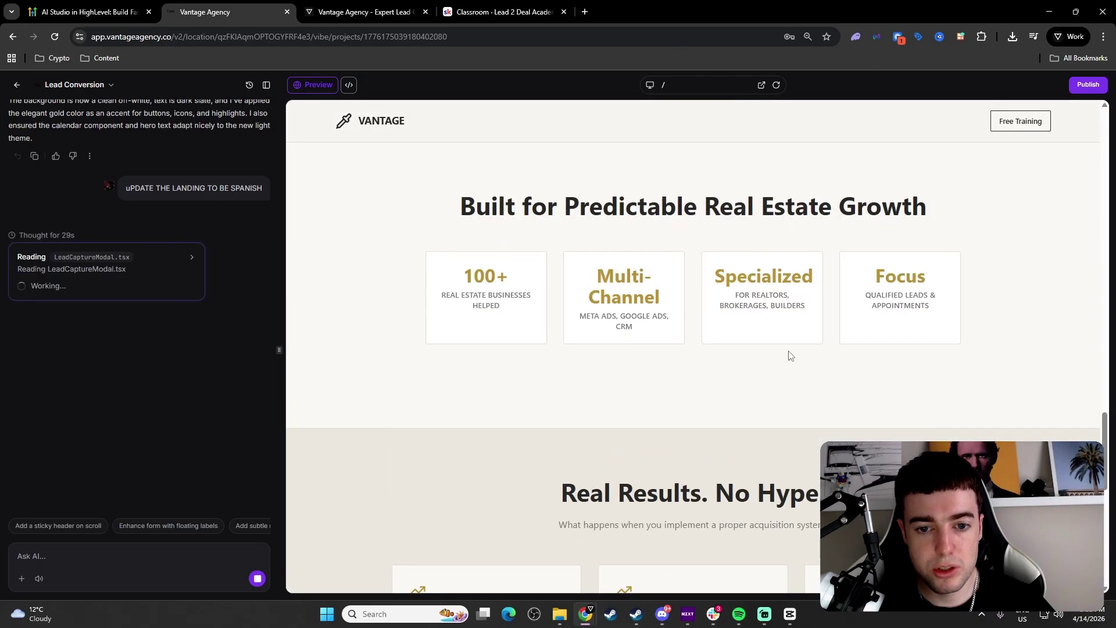
pyautogui.scroll(8, 791, 358)
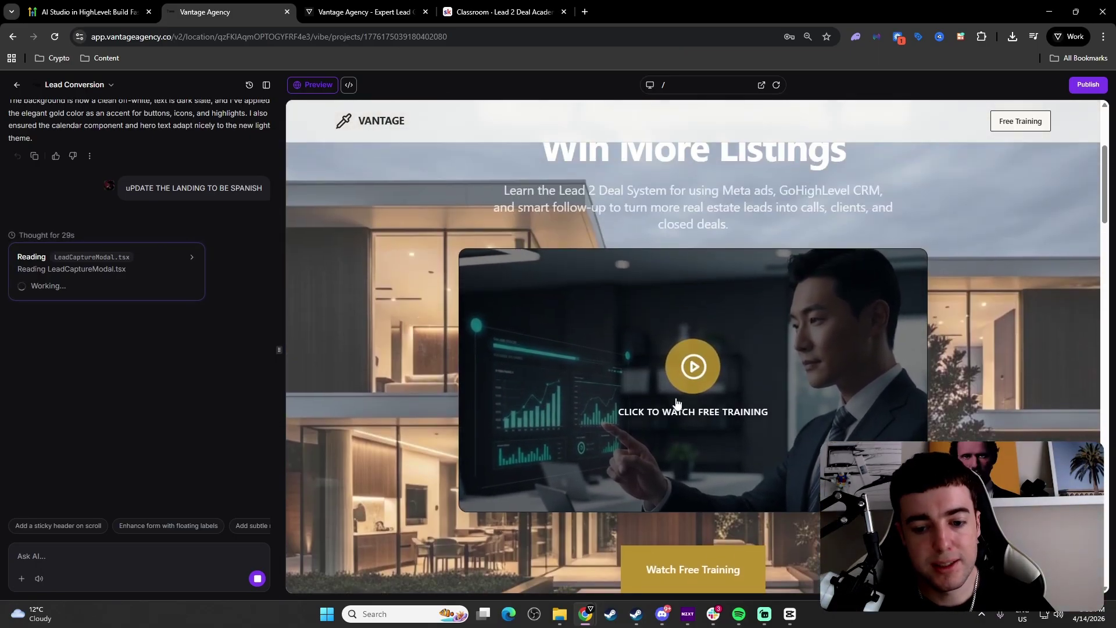
# Step: Check the Unlock Free Training form from the hero video and the Watch Free Training button, including its "What best describes you?" options
pyautogui.click(692, 372)
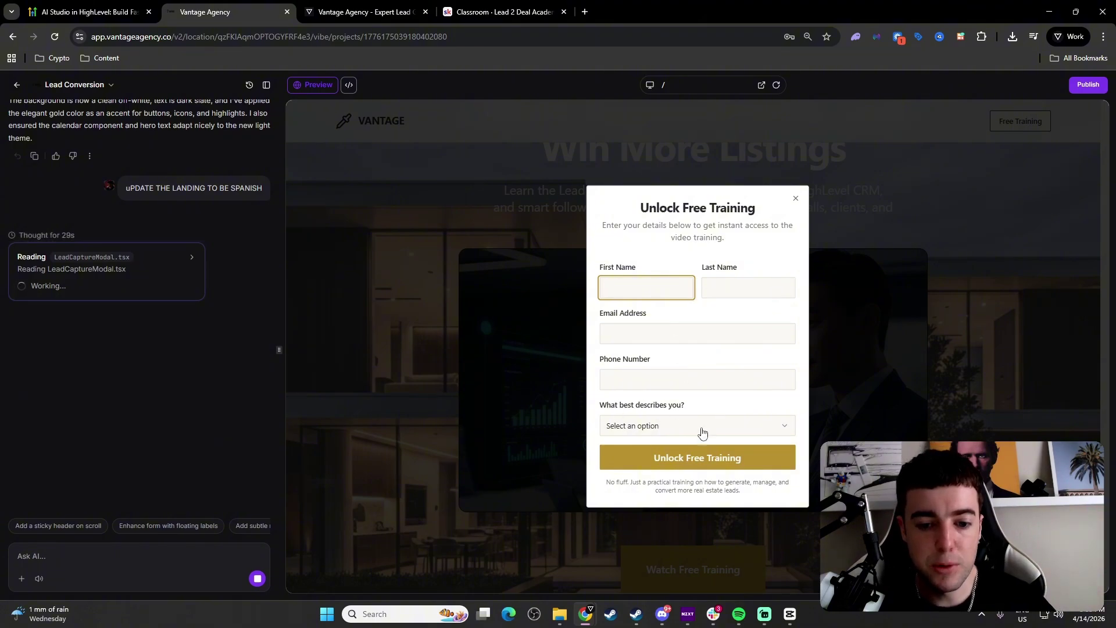
pyautogui.click(668, 429)
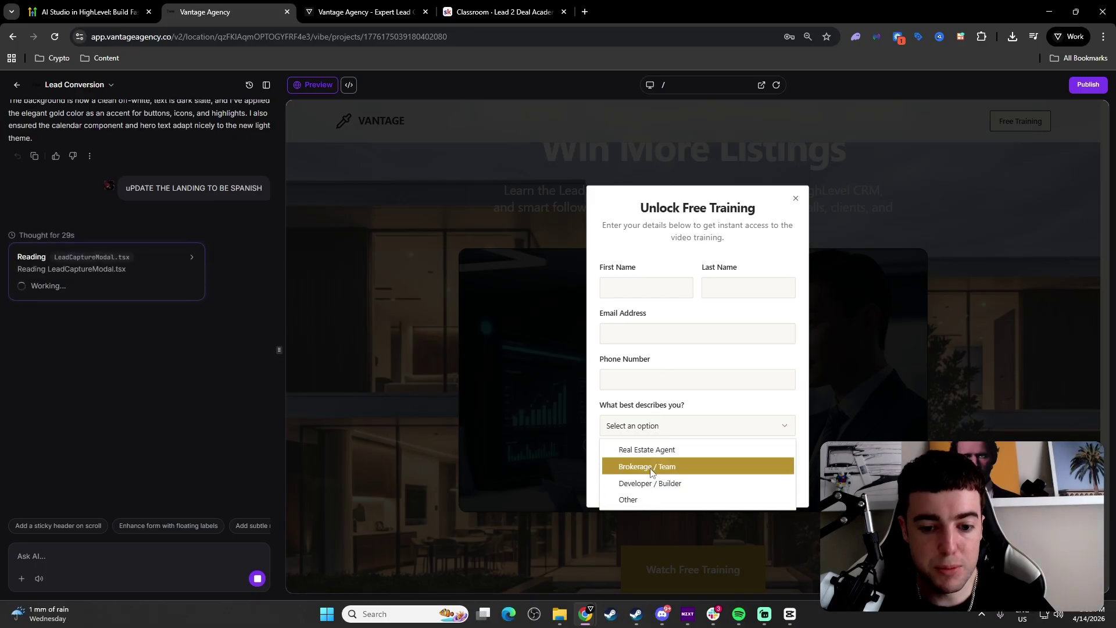
pyautogui.click(676, 431)
pyautogui.click(796, 198)
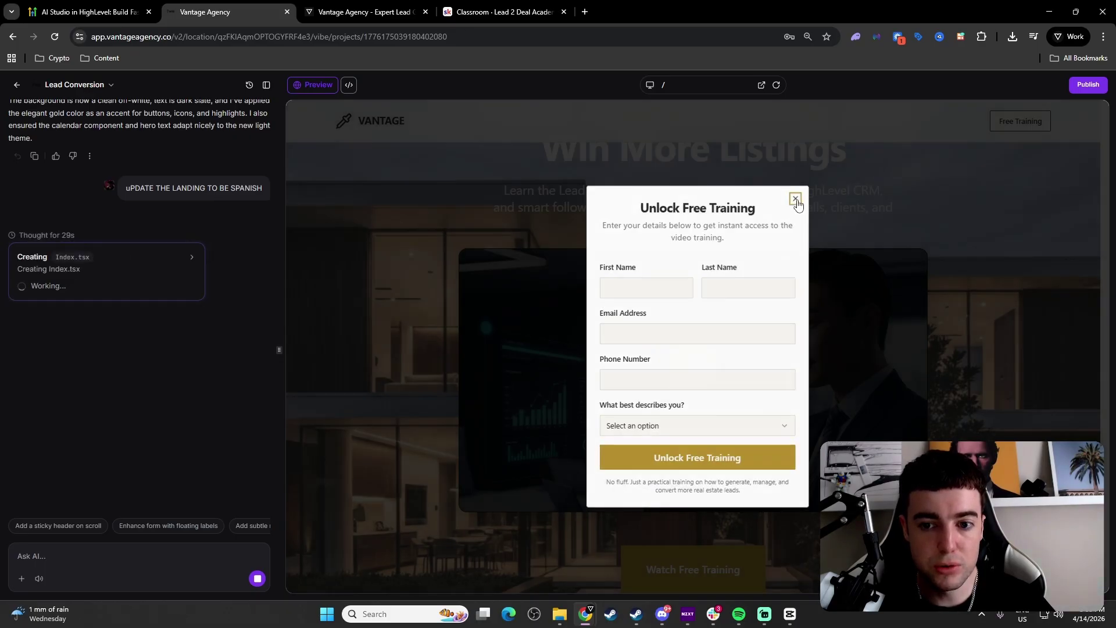
pyautogui.scroll(-4, 643, 343)
pyautogui.click(723, 329)
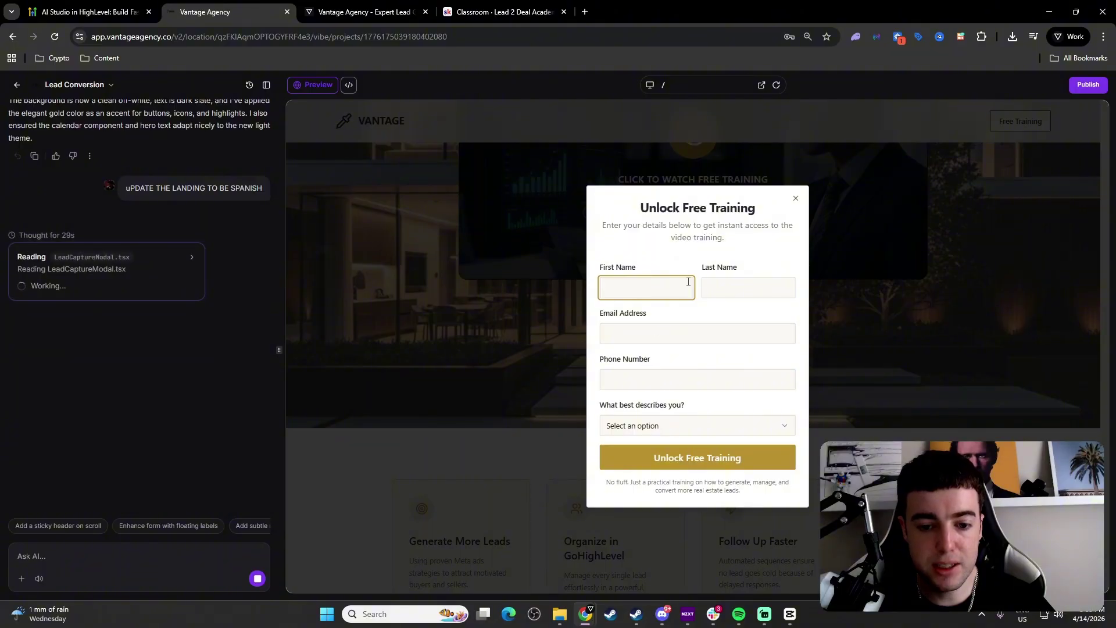
pyautogui.click(700, 153)
# Step: Switch the preview to the /training page and review its video placeholder, Vantage Growth Partnership section and booking calendar
pyautogui.click(702, 86)
pyautogui.click(692, 119)
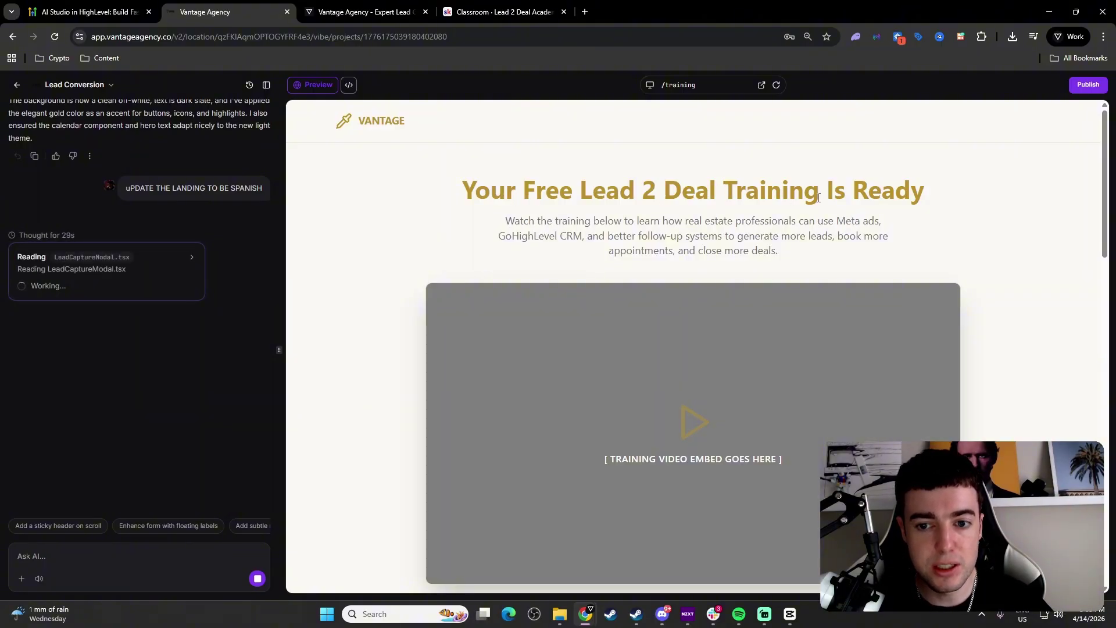
pyautogui.scroll(-3, 773, 238)
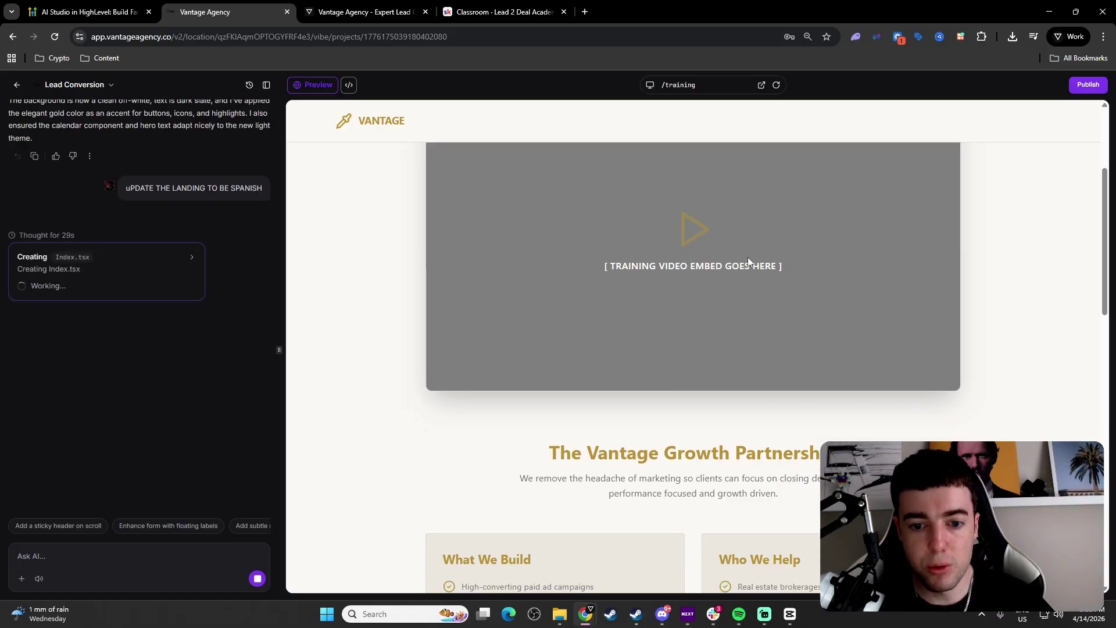
pyautogui.scroll(-3, 694, 255)
pyautogui.scroll(-2, 708, 285)
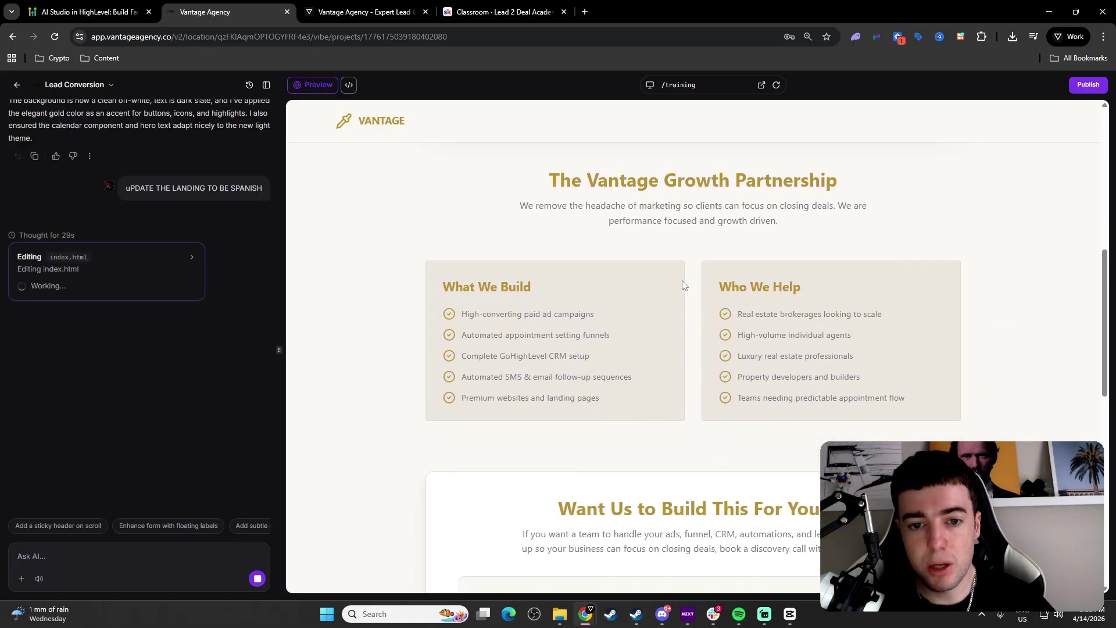
pyautogui.scroll(-2, 681, 280)
pyautogui.scroll(2, 681, 280)
pyautogui.scroll(2, 681, 280)
pyautogui.scroll(-6, 681, 280)
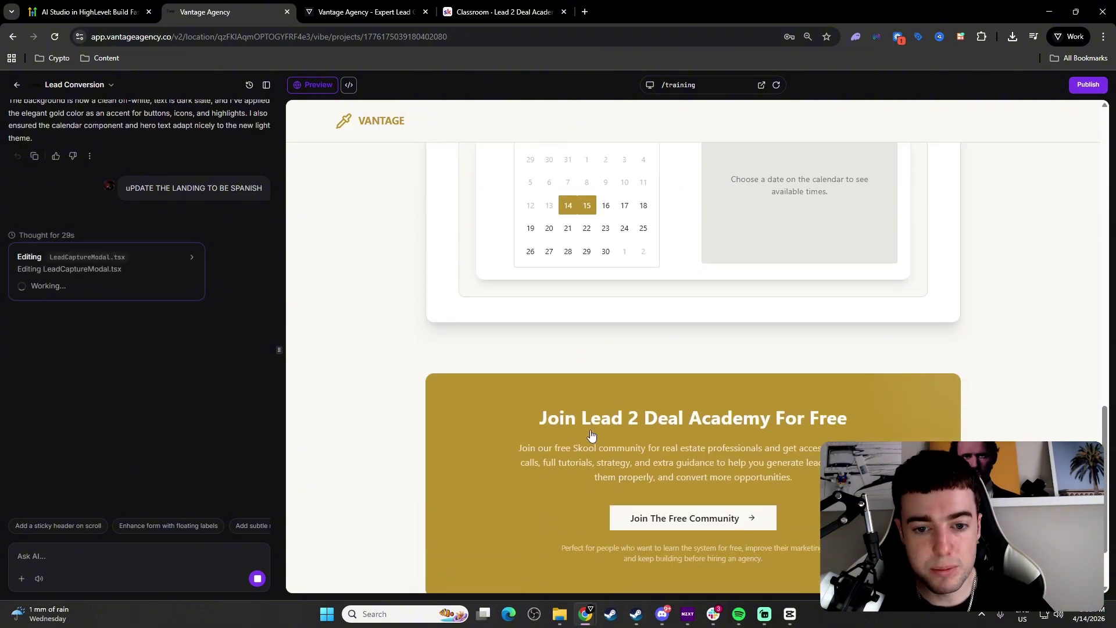
# Step: Test the training page's booking calendar with April 15 at 2:30 PM and examine the booking details form and surrounding sections
pyautogui.scroll(-2, 587, 437)
pyautogui.scroll(2, 600, 254)
pyautogui.click(586, 321)
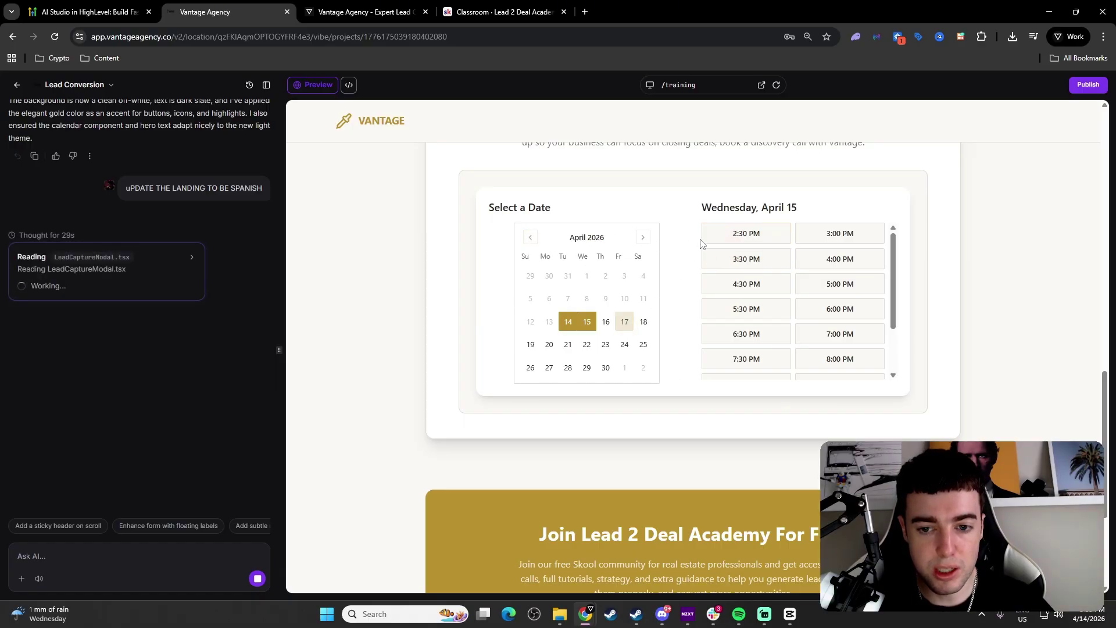
pyautogui.click(748, 239)
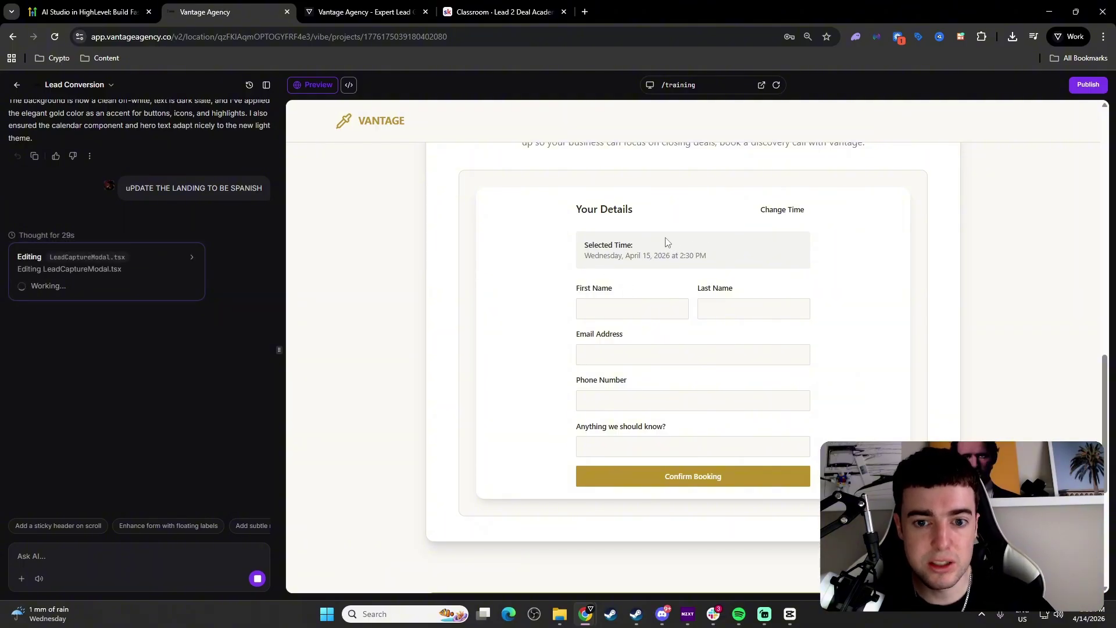
pyautogui.scroll(4, 645, 255)
pyautogui.scroll(-7, 620, 280)
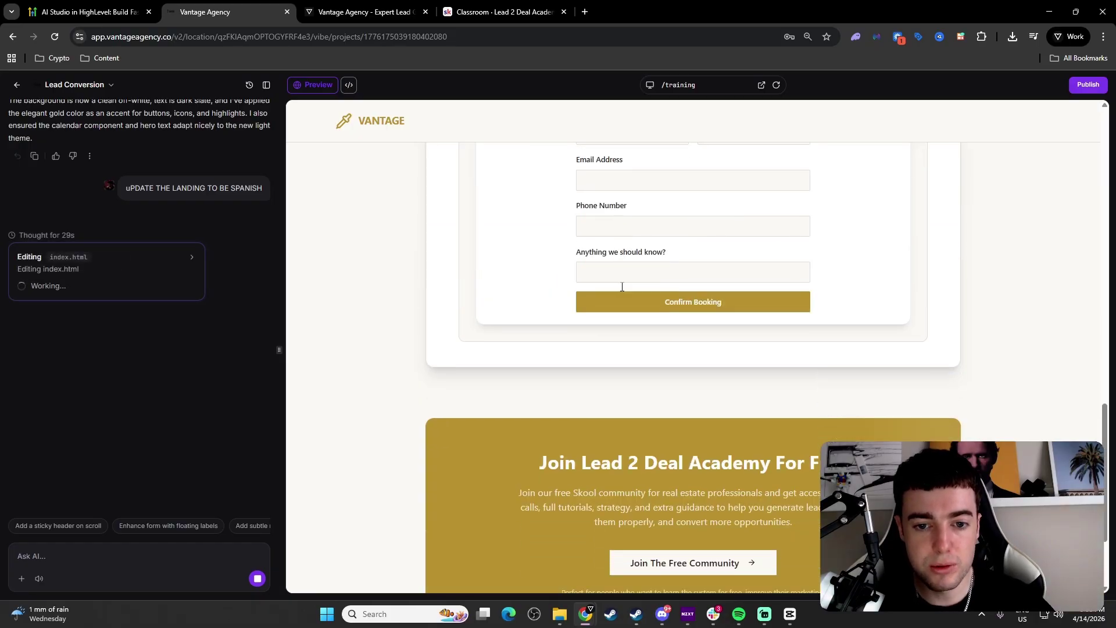
pyautogui.scroll(5, 623, 292)
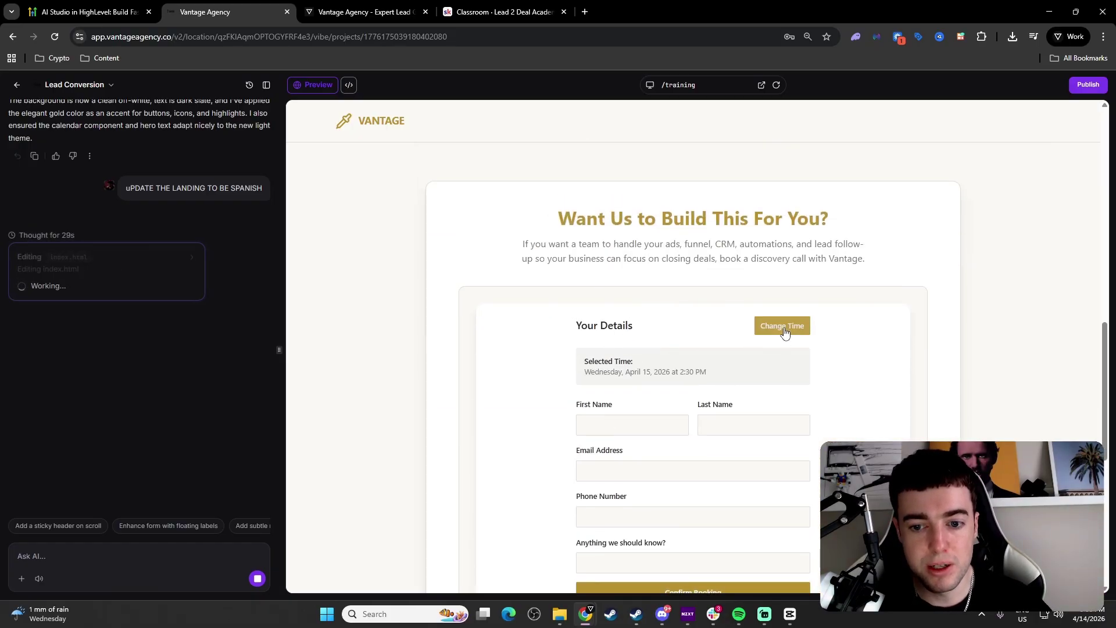
pyautogui.scroll(10, 710, 316)
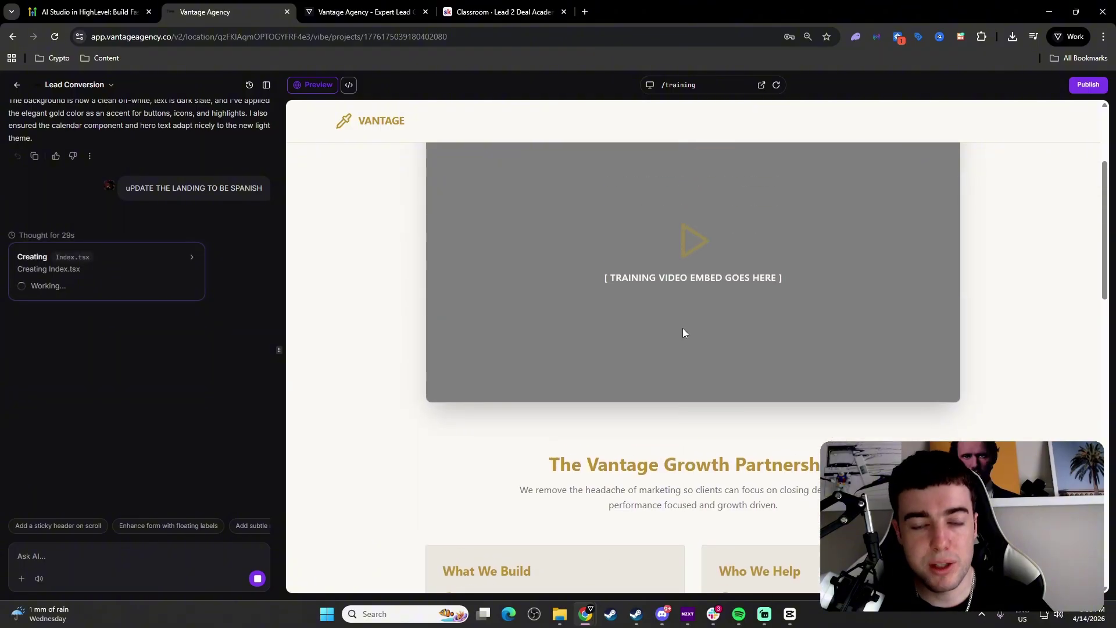
pyautogui.scroll(-12, 681, 326)
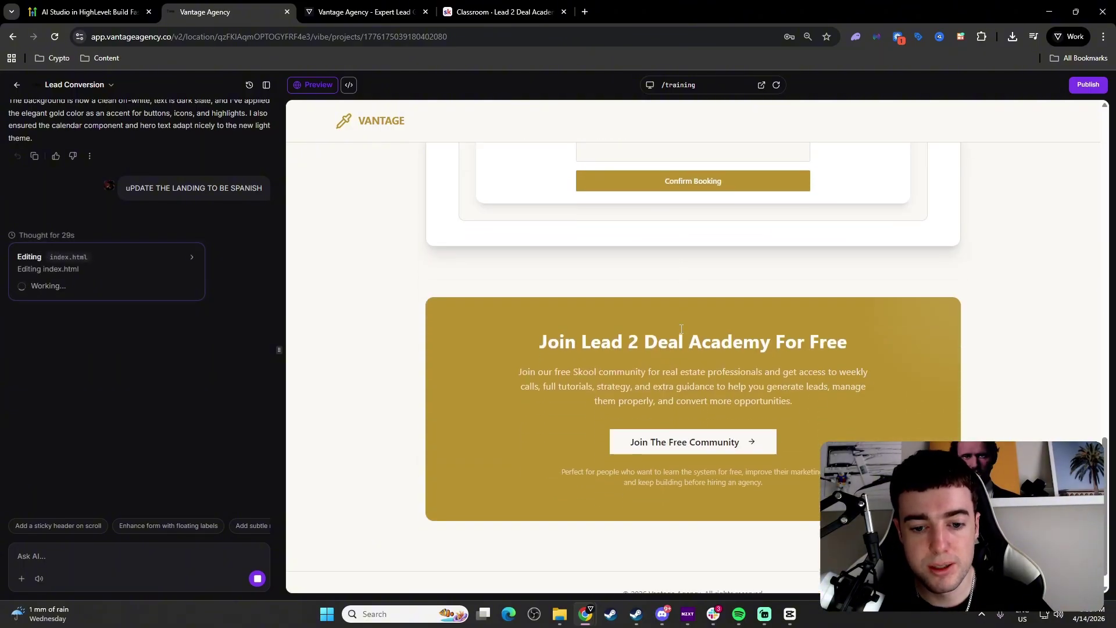
# Step: Follow the Join The Free Community link to Skool and view the Lead 2 Deal Academy members list and community feed
pyautogui.moveTo(540, 320); pyautogui.dragTo(849, 321)
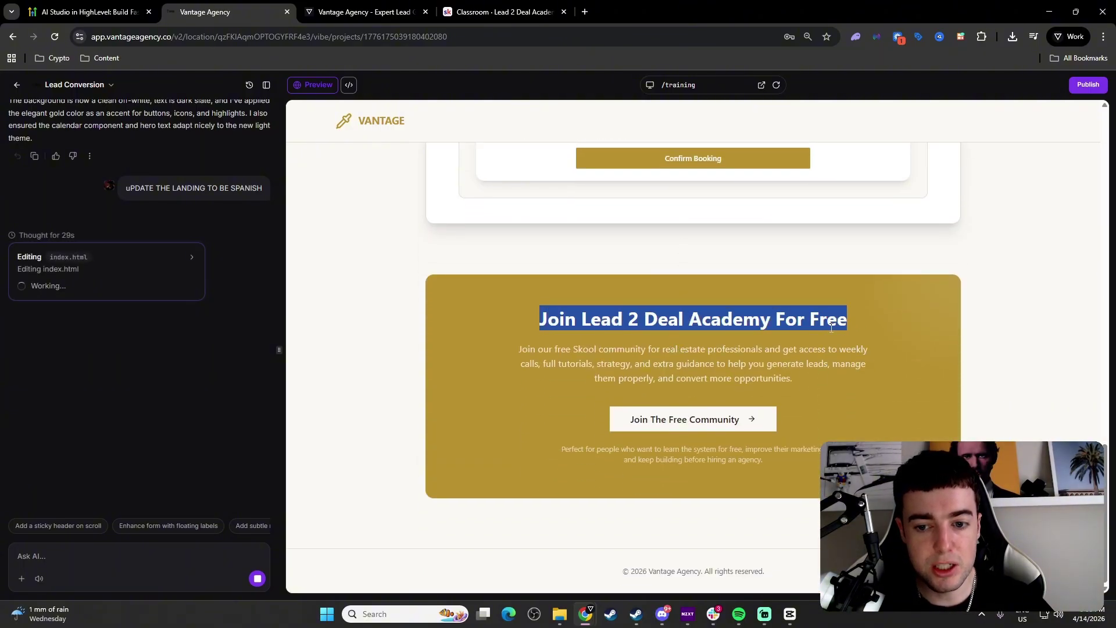
pyautogui.click(670, 418)
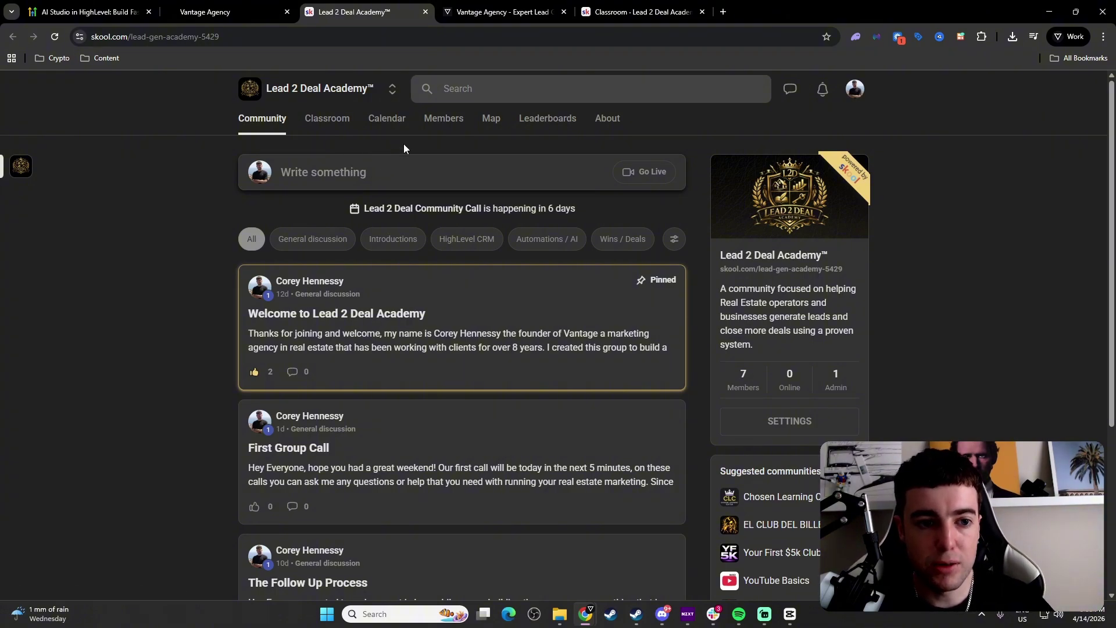
pyautogui.click(441, 121)
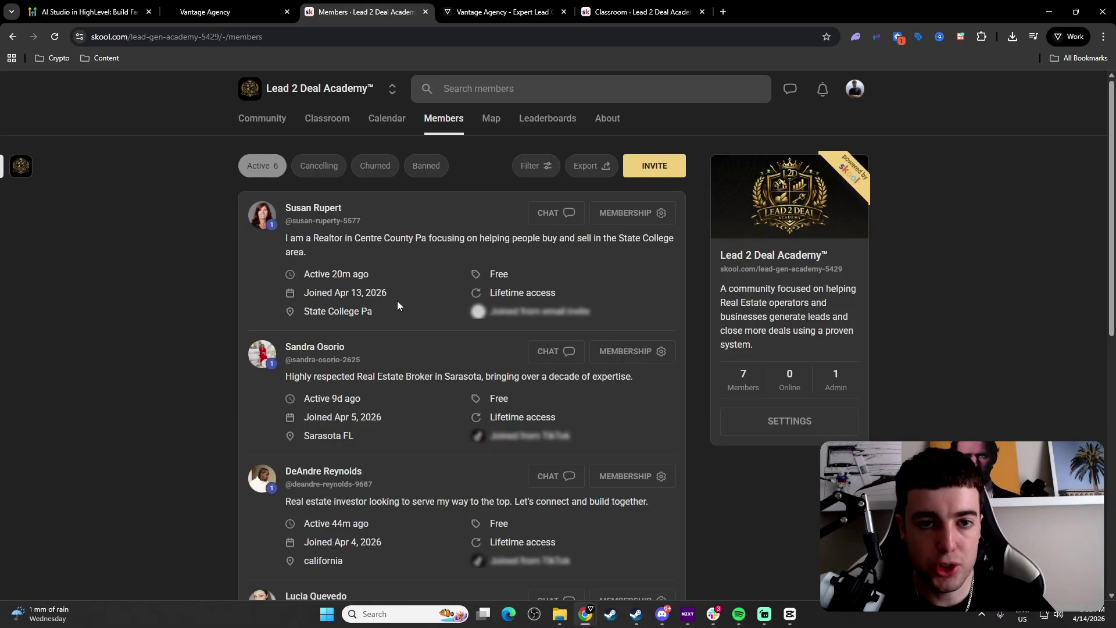
pyautogui.click(265, 134)
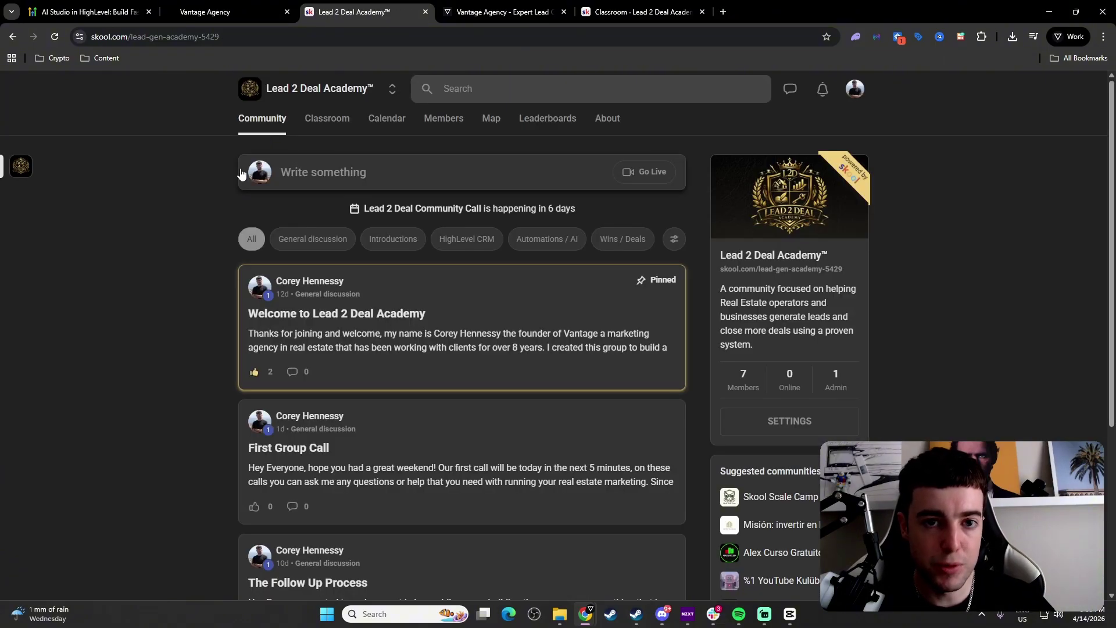
# Step: Return to the AI Studio project, switch the preview to the / landing page, and review the Spanish hero, video section and benefit cards
pyautogui.click(215, 12)
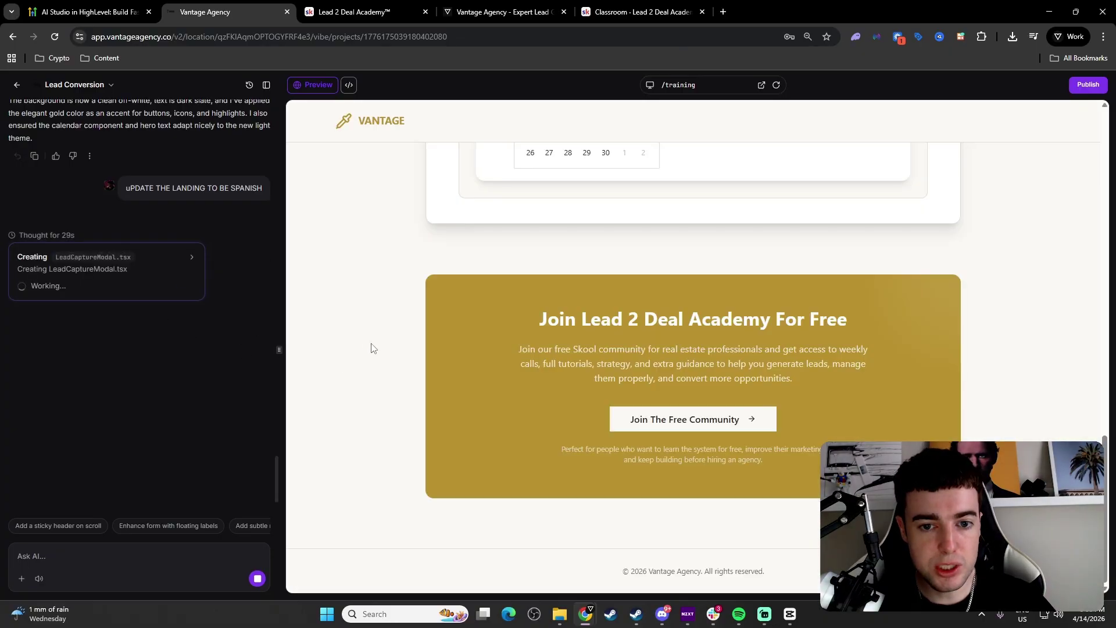
pyautogui.click(679, 87)
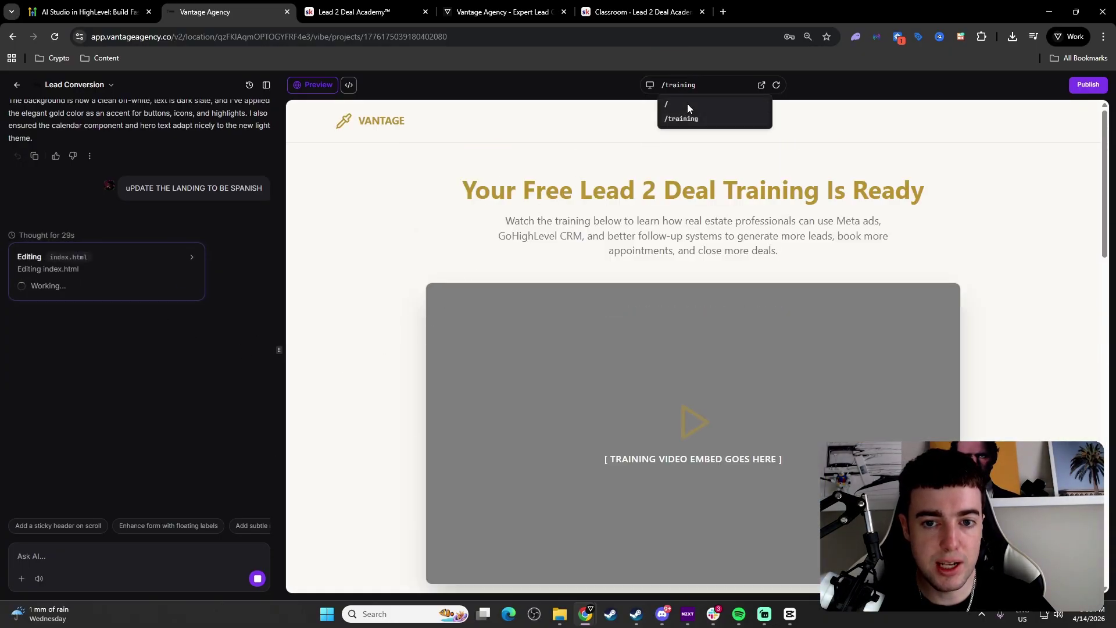
pyautogui.click(687, 104)
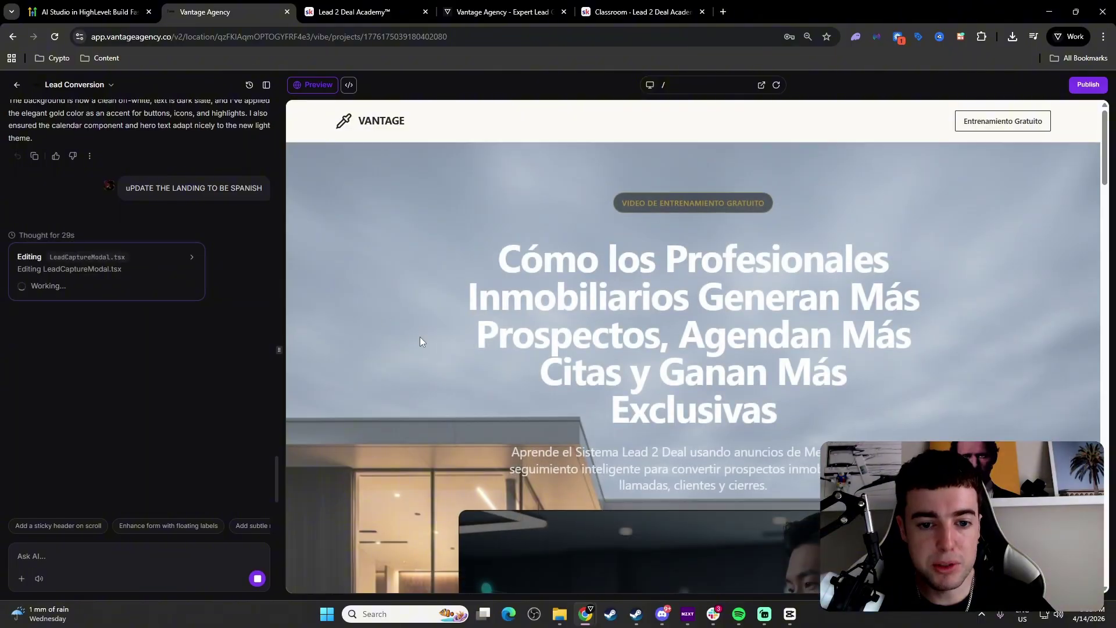
pyautogui.scroll(-3, 435, 361)
pyautogui.scroll(3, 445, 340)
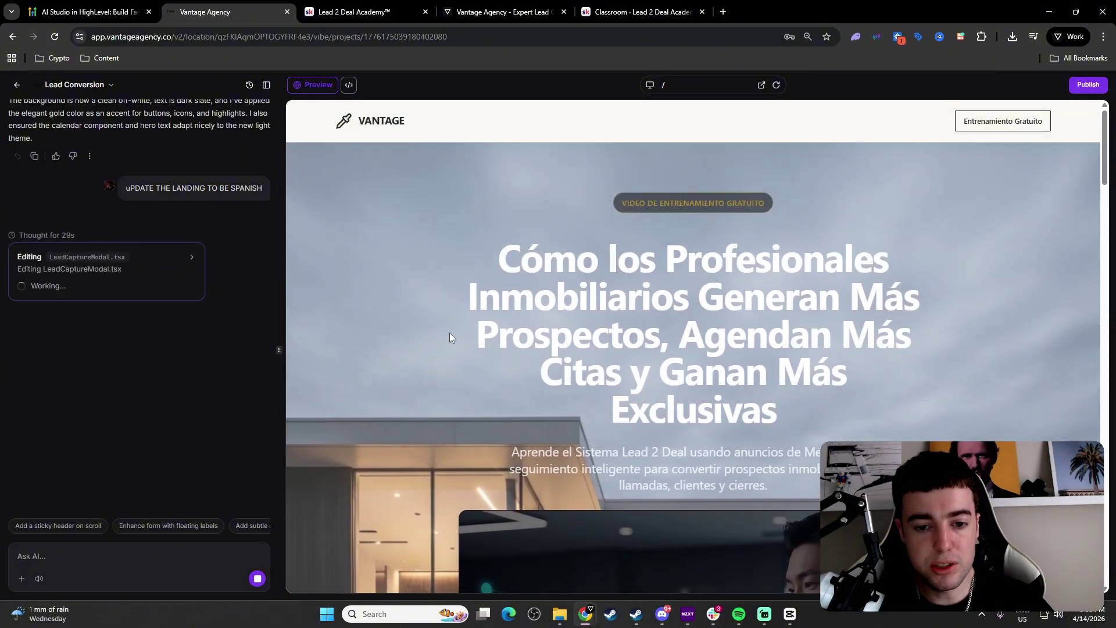
pyautogui.scroll(-9, 465, 317)
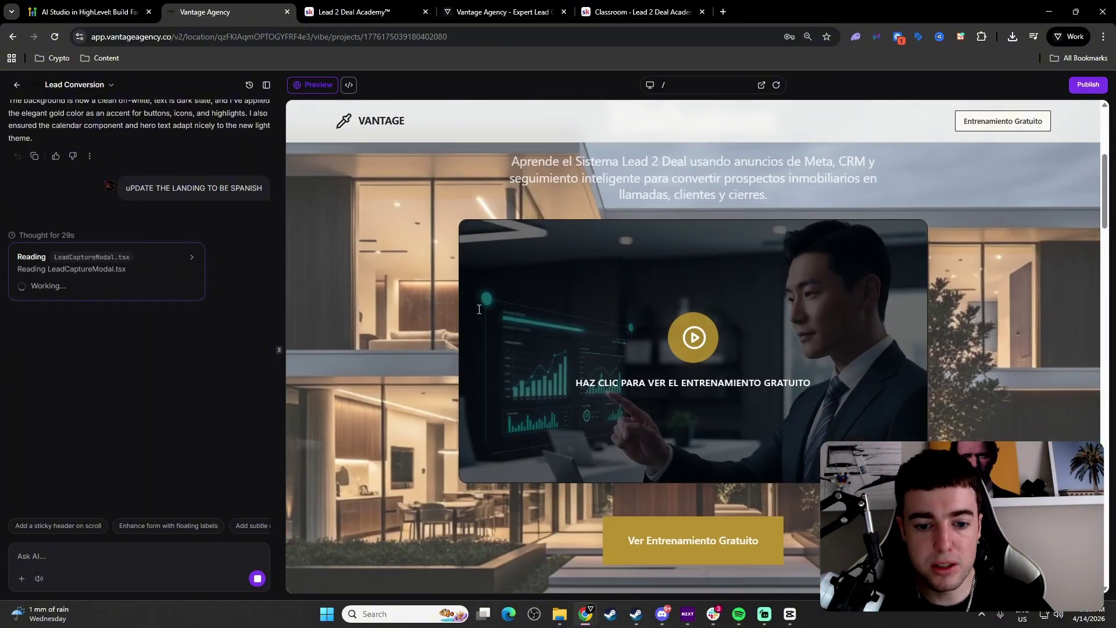
pyautogui.scroll(-9, 455, 356)
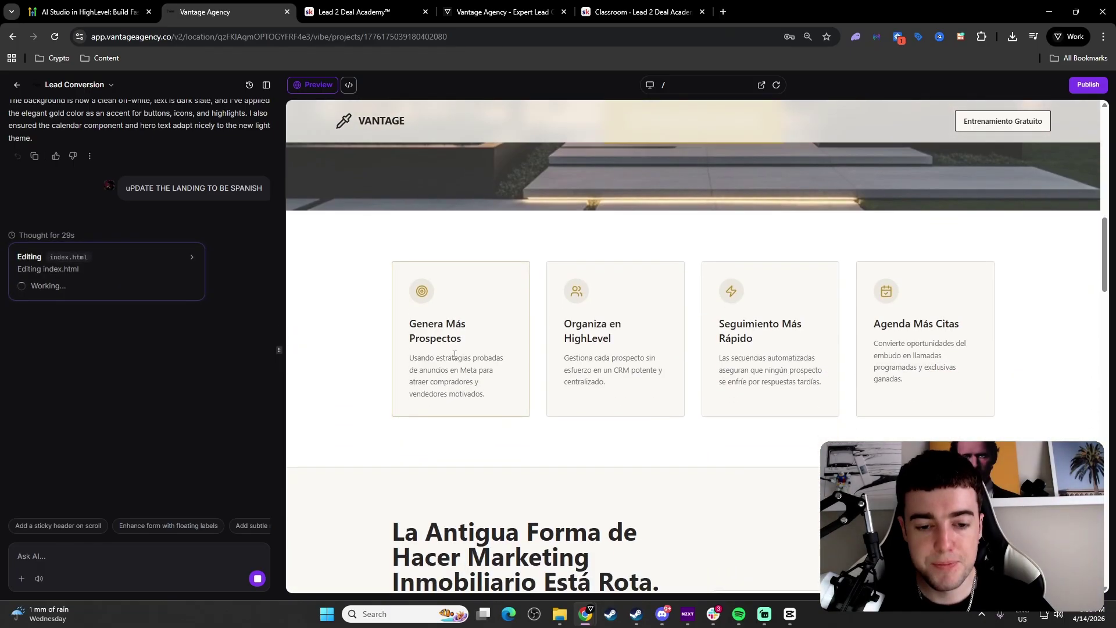
# Step: Examine the rest of the Spanish landing page, from the marketing problems and five-step system through the results, closing call to action and footer
pyautogui.scroll(-3, 556, 364)
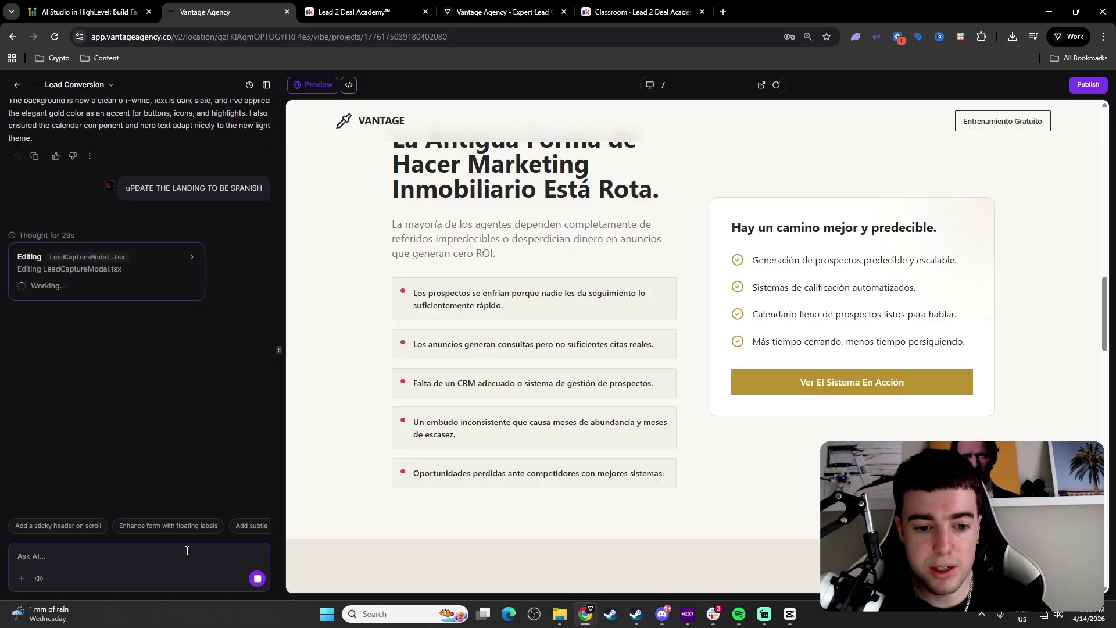
pyautogui.scroll(-2, 399, 509)
pyautogui.scroll(-8, 399, 509)
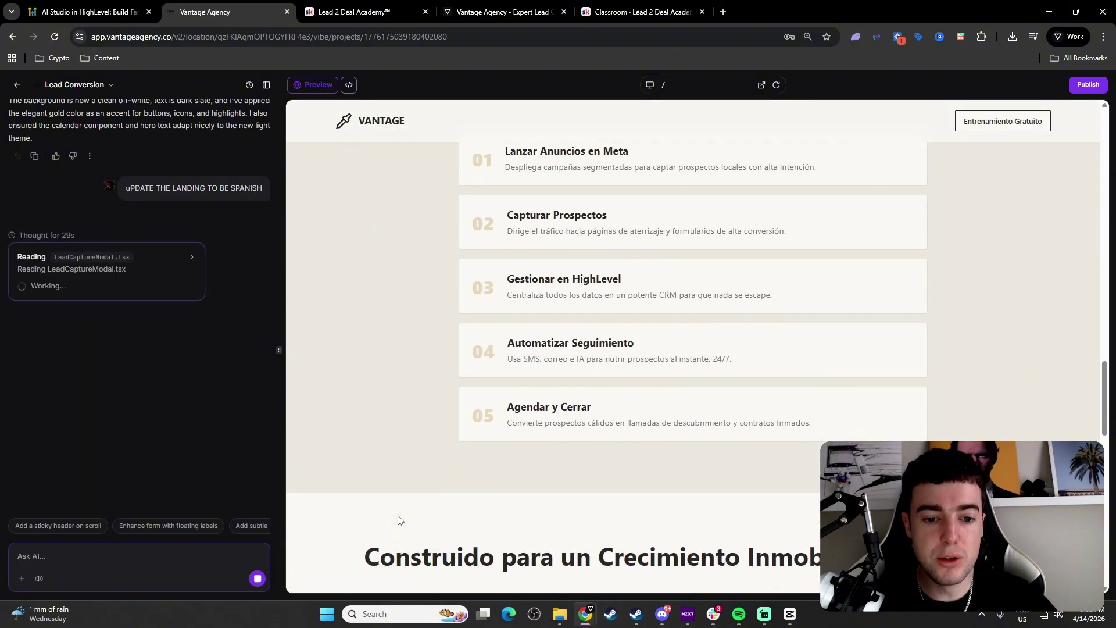
pyautogui.scroll(-6, 466, 478)
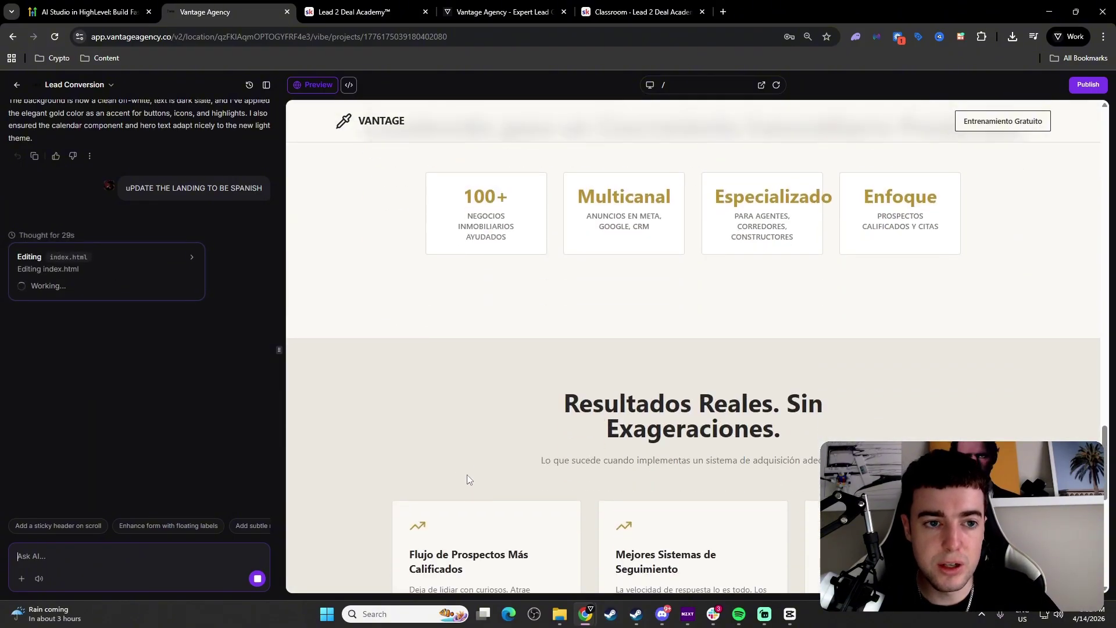
pyautogui.scroll(-3, 470, 471)
pyautogui.scroll(-3, 500, 455)
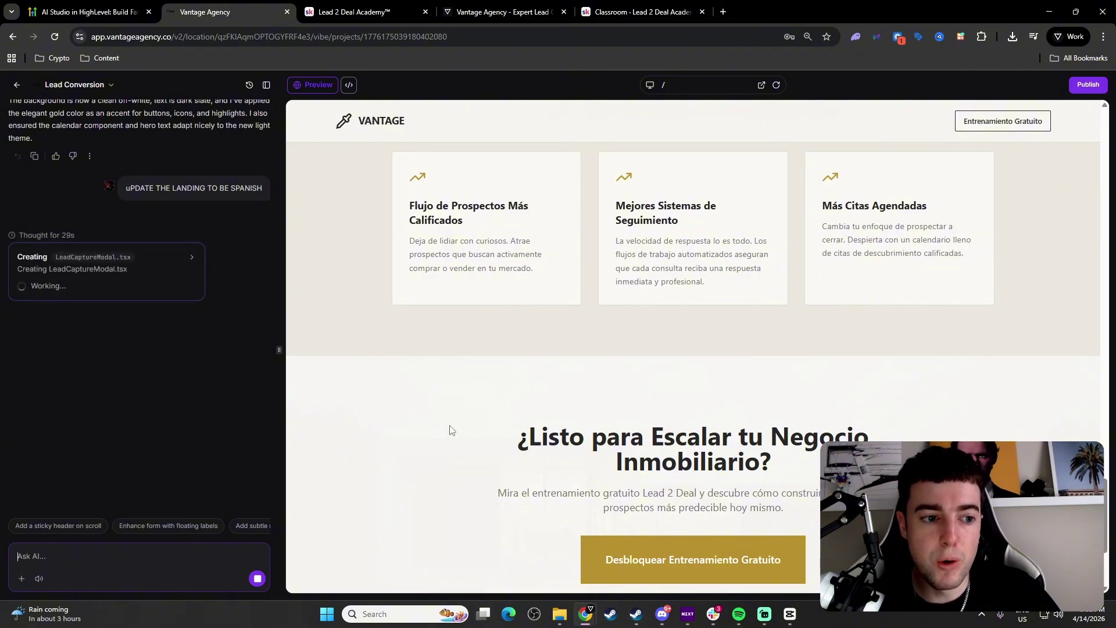
pyautogui.scroll(-3, 459, 432)
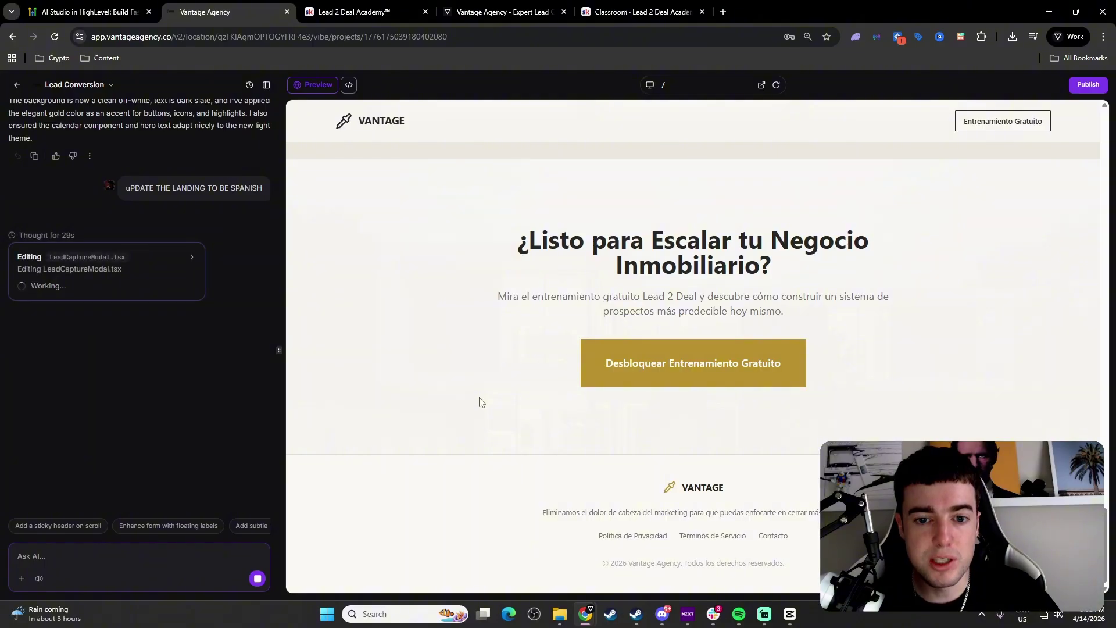
# Step: Recheck the translated landing page from the closing call to action back up to the hero, and leave the project for the AI Studio home
pyautogui.scroll(8, 541, 392)
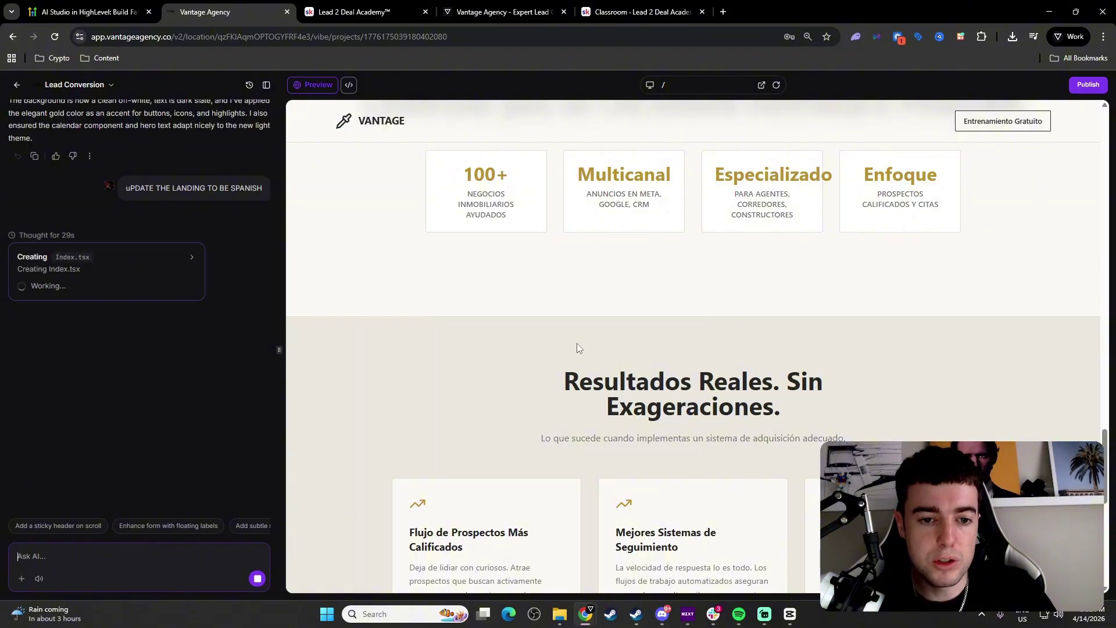
pyautogui.scroll(-4, 575, 354)
pyautogui.scroll(-5, 575, 362)
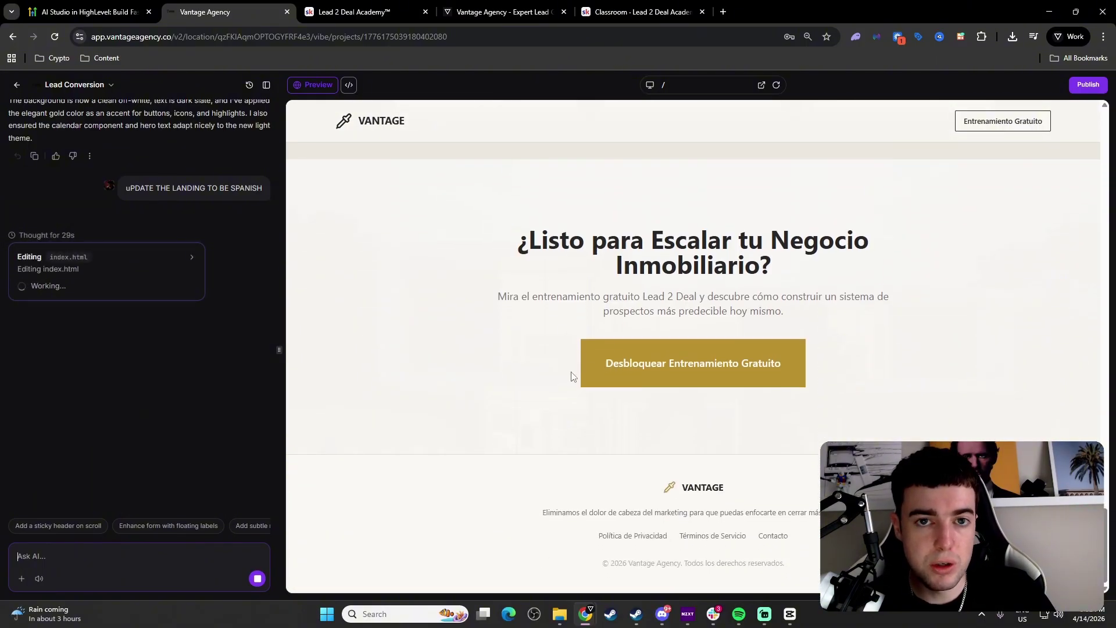
pyautogui.scroll(10, 572, 376)
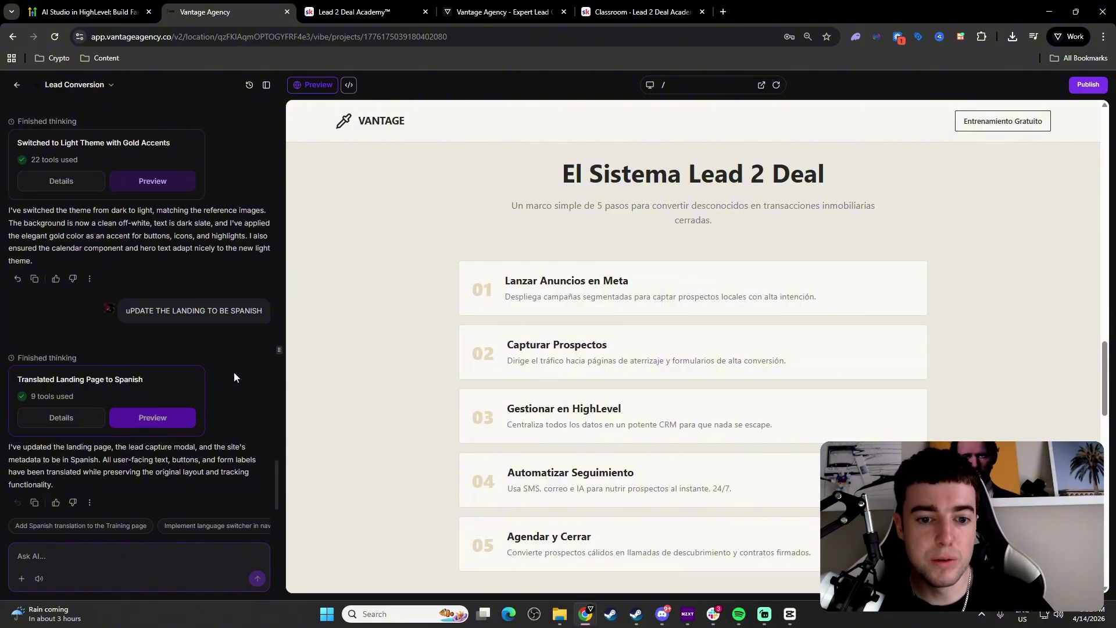
pyautogui.scroll(4, 421, 379)
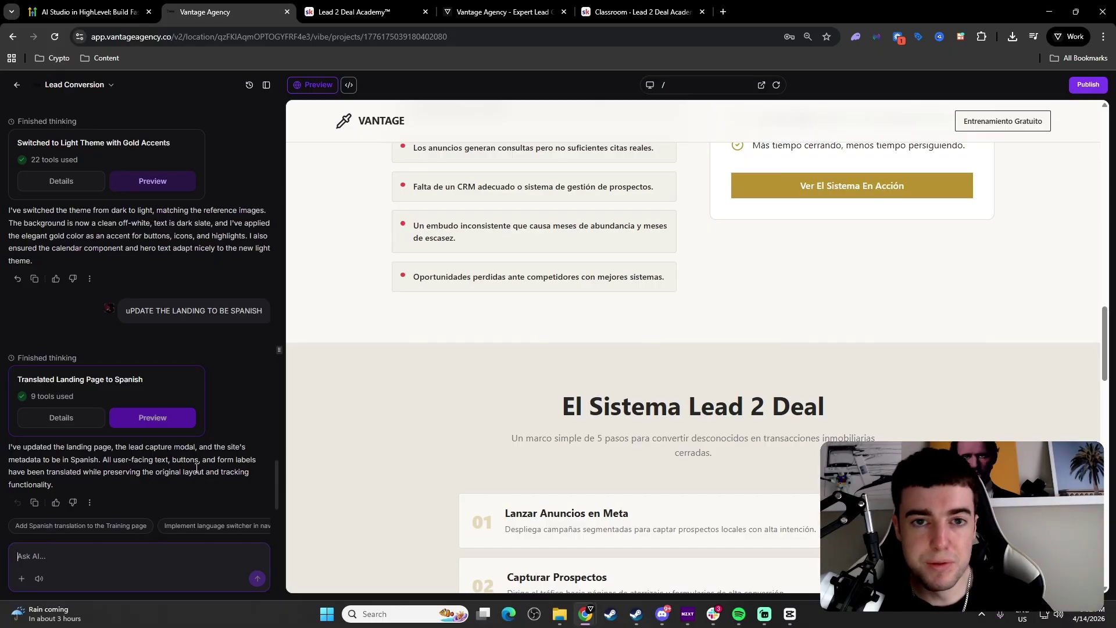
pyautogui.scroll(15, 334, 468)
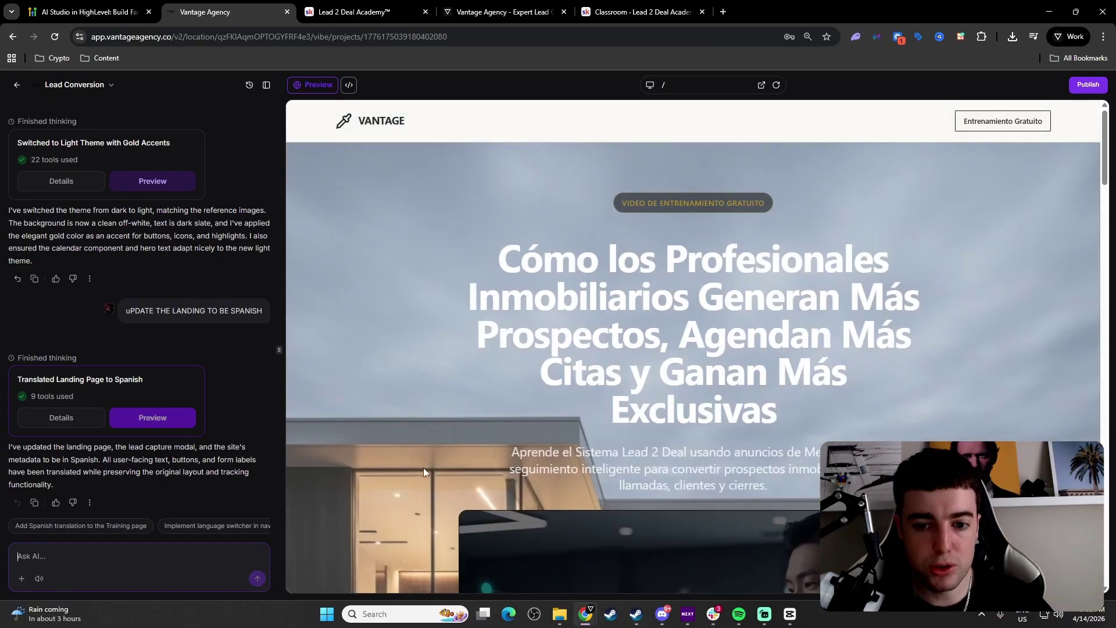
pyautogui.click(17, 86)
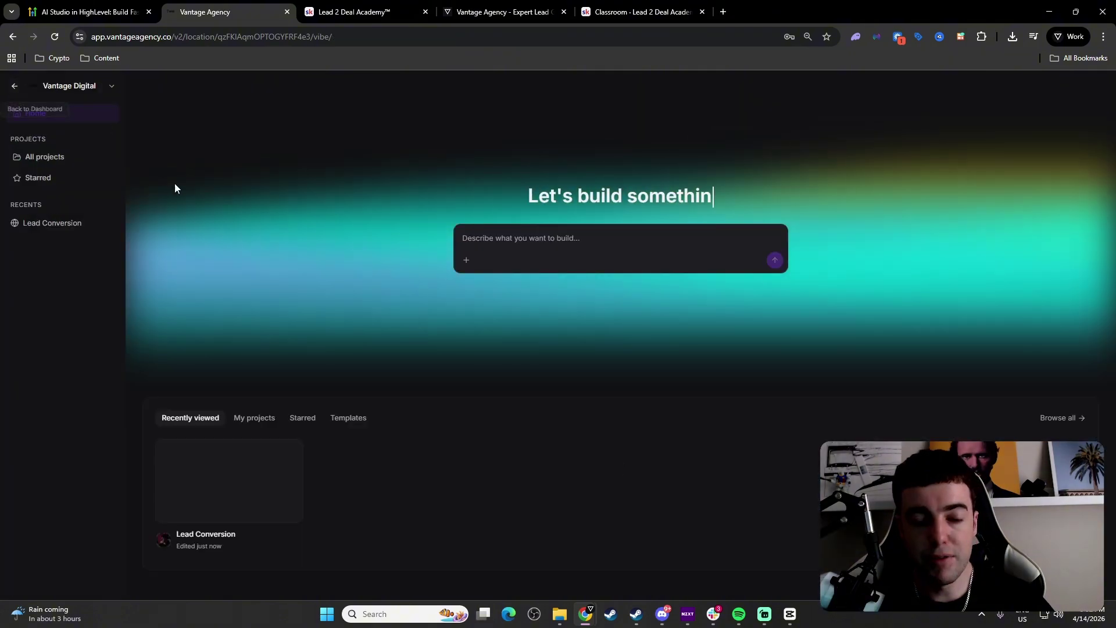